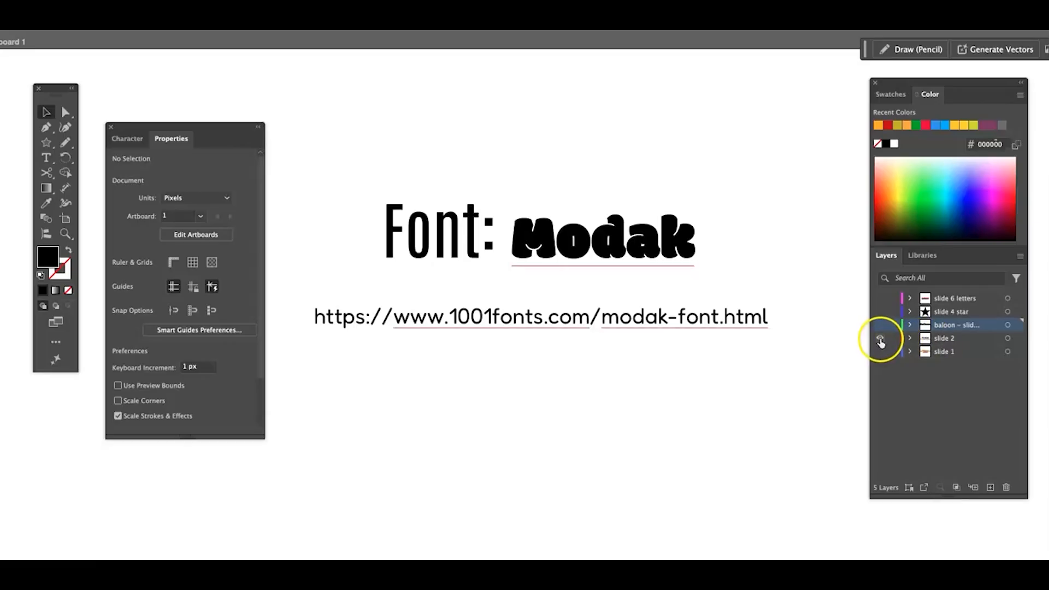
- Hide the slide 2 layer, show the balloon layer and fill its Balloon text with the first orange recent color
{"action": "left_click", "coordinate": [880, 338]}
{"action": "left_click", "coordinate": [879, 325]}
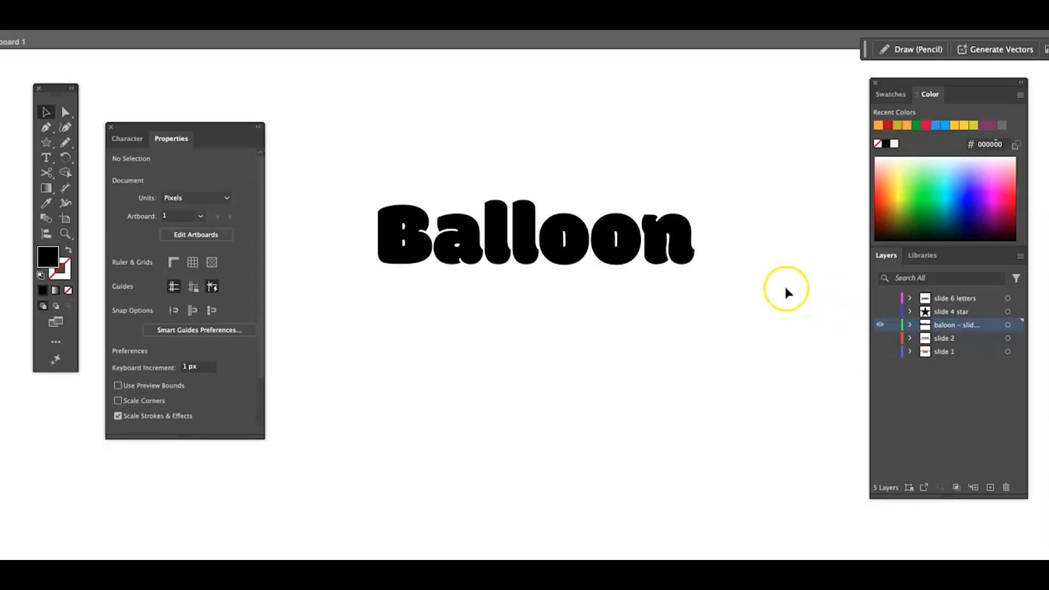
{"action": "left_click", "coordinate": [686, 251]}
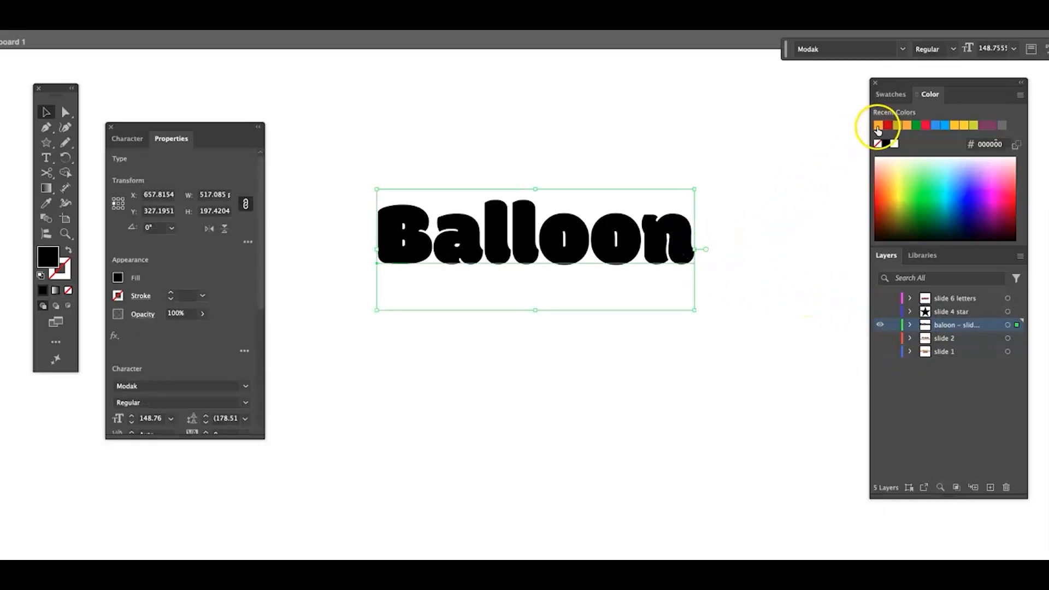
{"action": "left_click", "coordinate": [878, 126]}
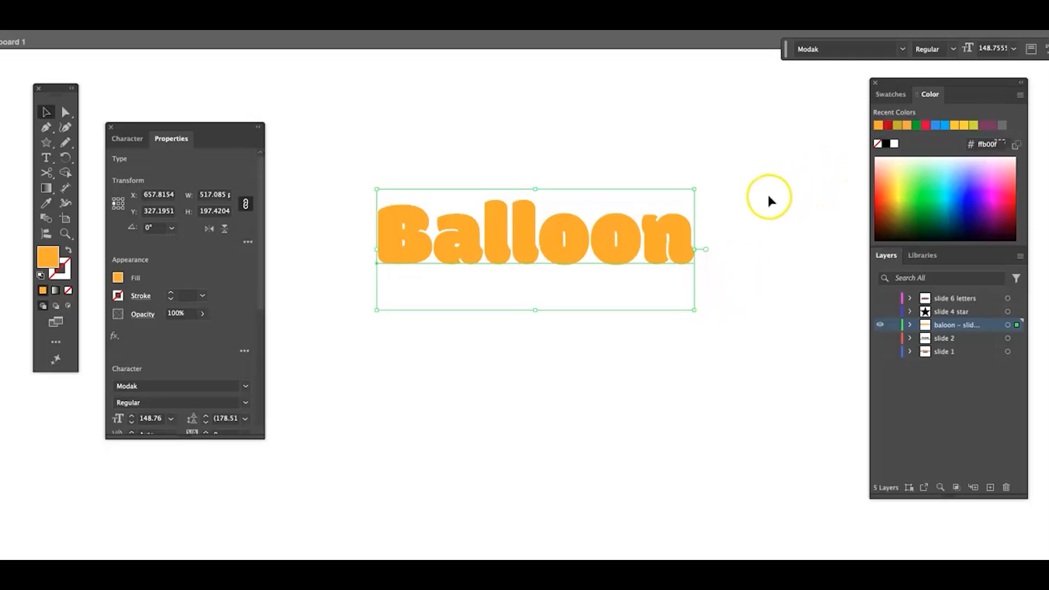
{"action": "left_click_drag", "start_coordinate": [463, 243], "coordinate": [463, 232]}
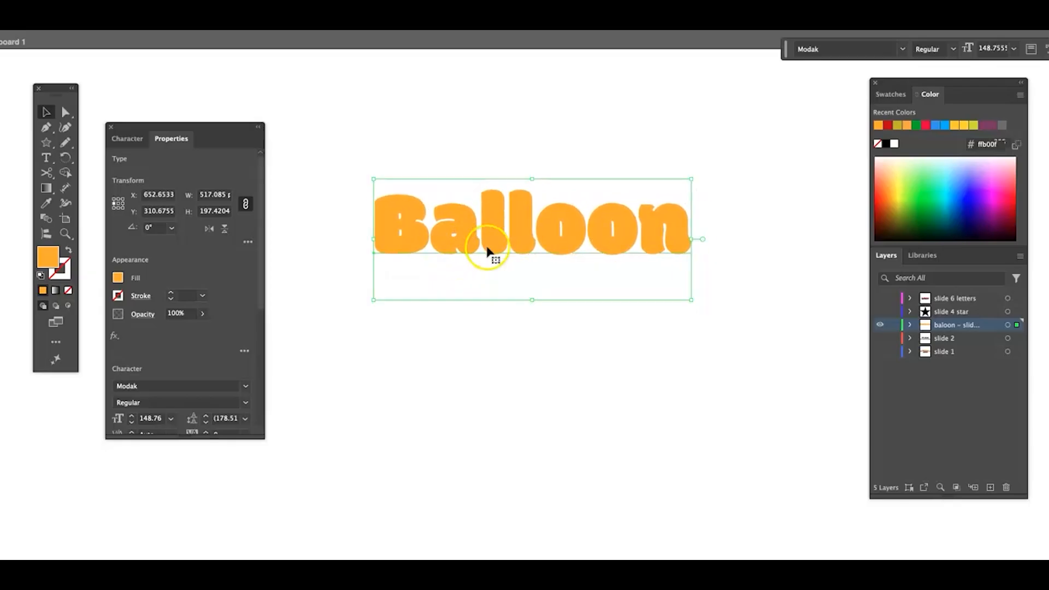
- Expand the Balloon text into outlines with Object and Fill enabled, and shift the resulting group slightly downward
{"action": "left_click", "coordinate": [42, 31]}
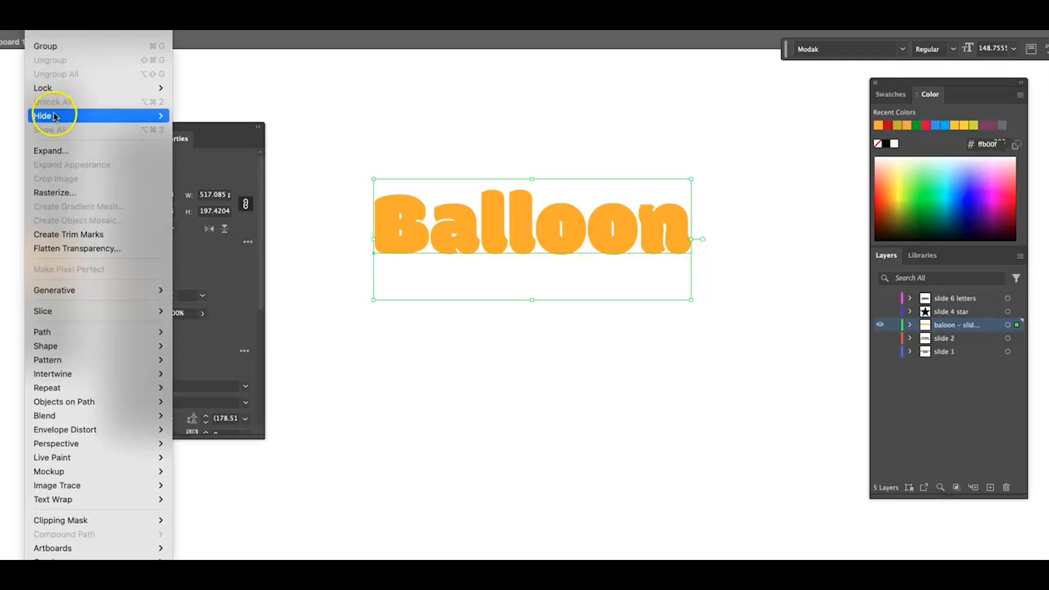
{"action": "left_click", "coordinate": [64, 150]}
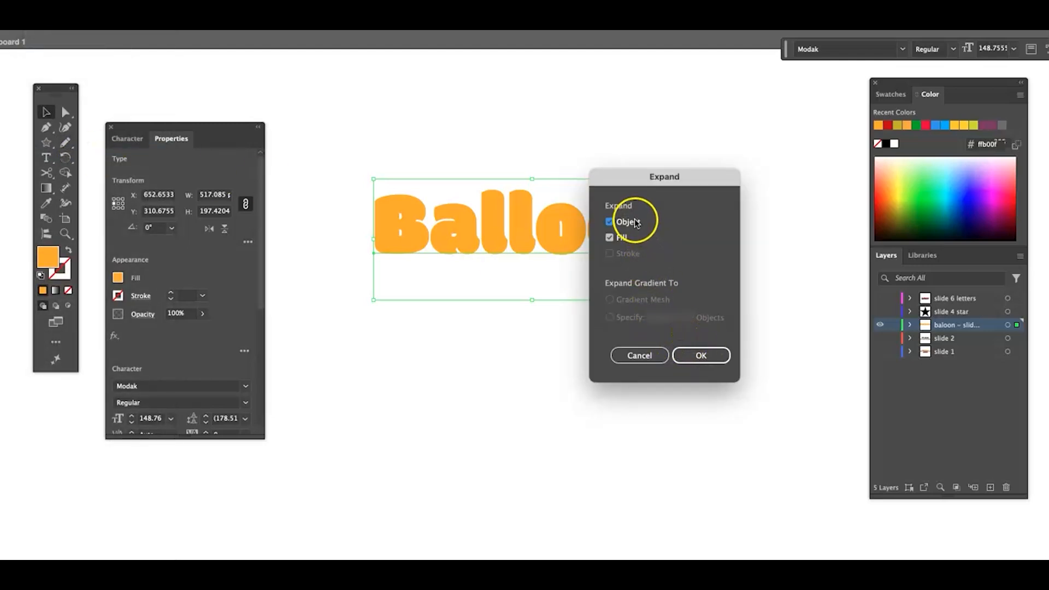
{"action": "left_click", "coordinate": [703, 358]}
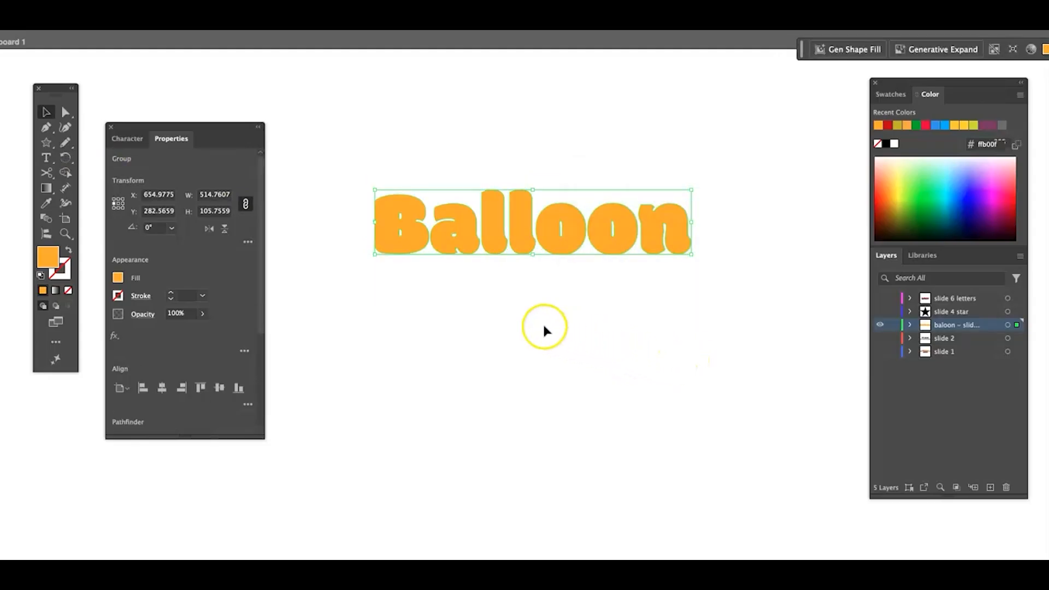
{"action": "left_click_drag", "start_coordinate": [520, 240], "coordinate": [526, 249]}
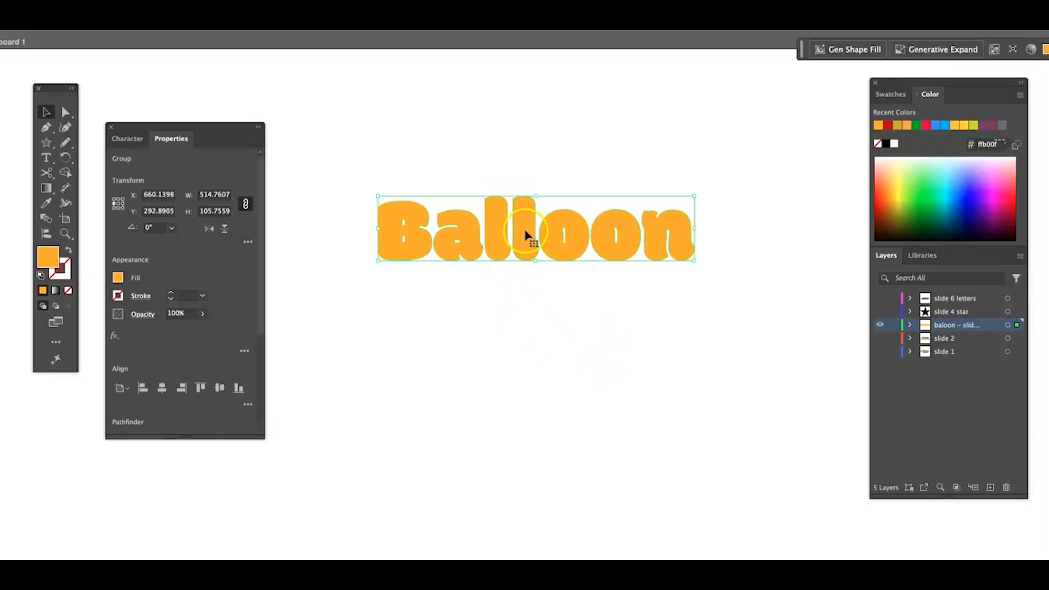
- Ungroup the expanded Balloon lettering and check that the B and a can be selected individually
{"action": "right_click", "coordinate": [526, 235]}
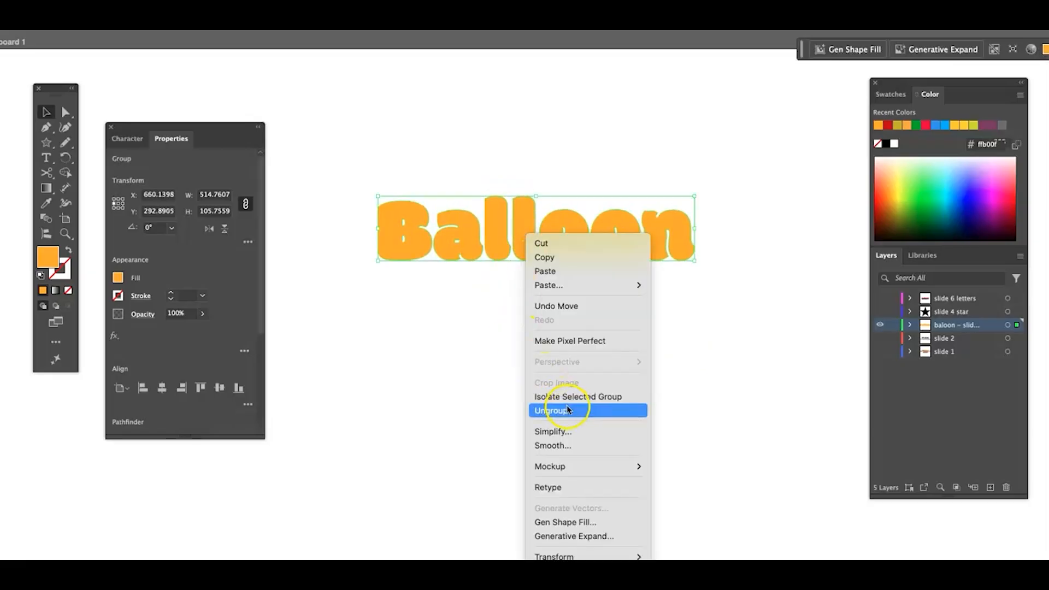
{"action": "left_click", "coordinate": [618, 416]}
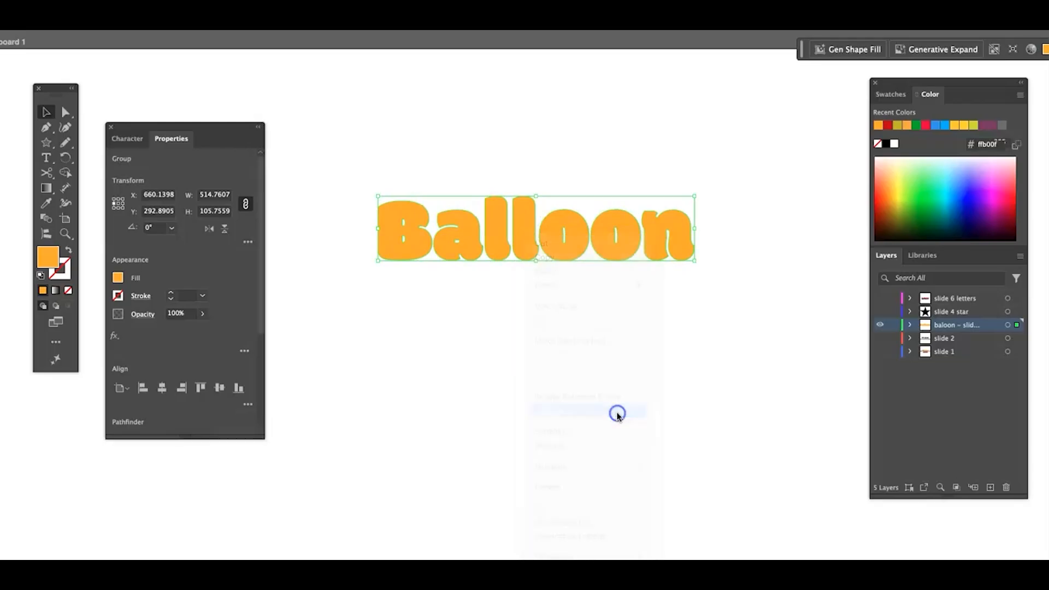
{"action": "left_click", "coordinate": [554, 331]}
{"action": "left_click", "coordinate": [416, 246]}
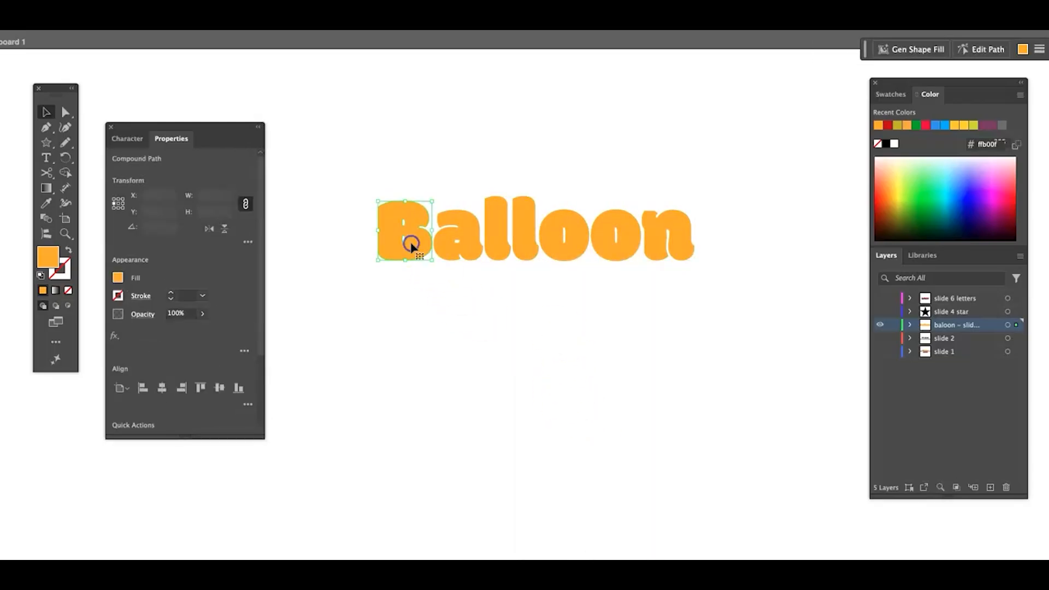
{"action": "left_click", "coordinate": [444, 252]}
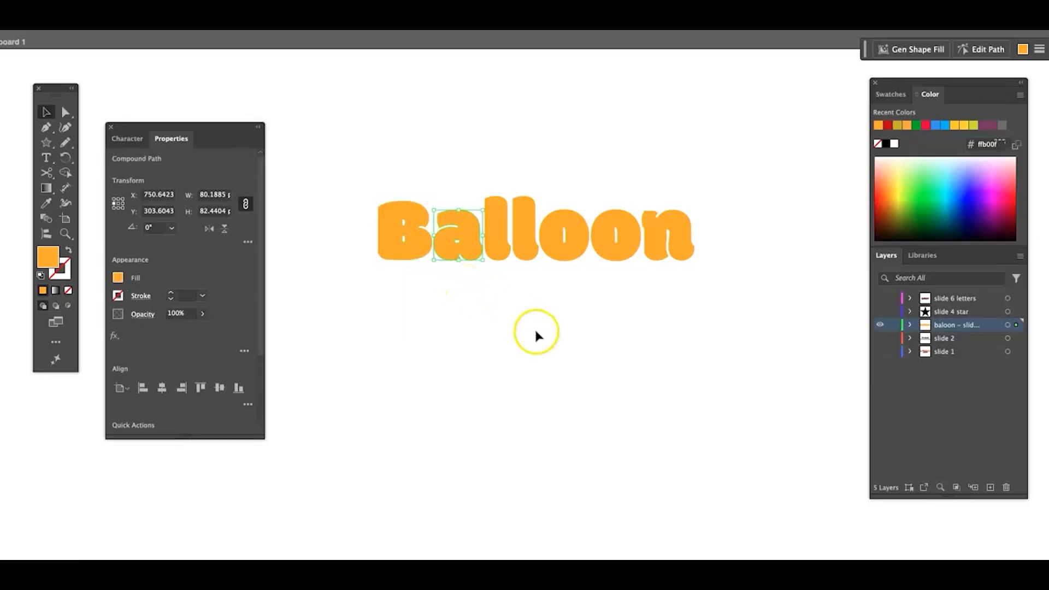
{"action": "left_click", "coordinate": [591, 361]}
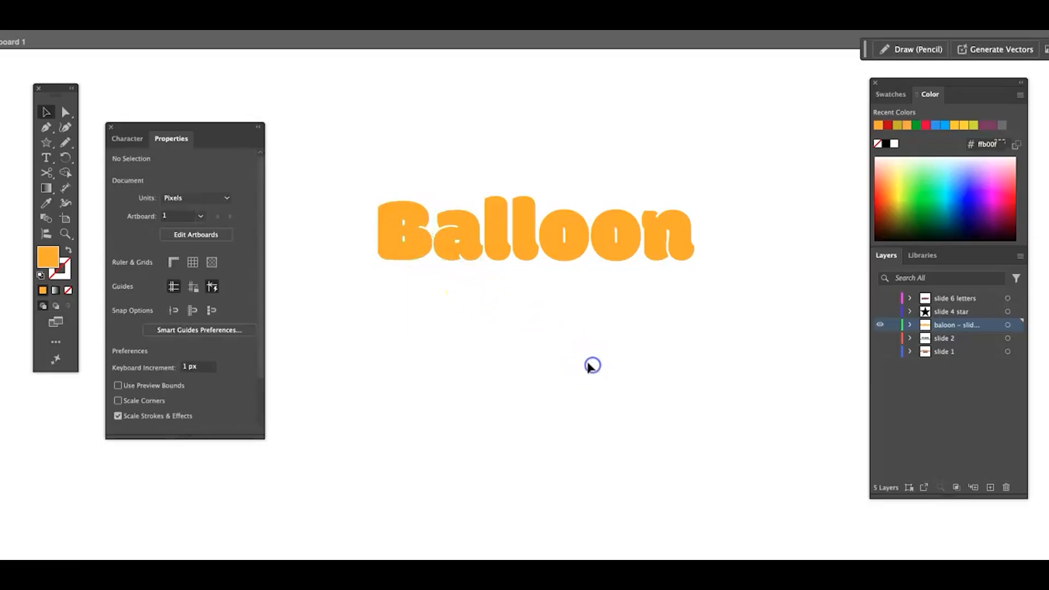
- Smooth the outline of the letter B with the Smooth command at 27%
{"action": "left_click", "coordinate": [391, 252]}
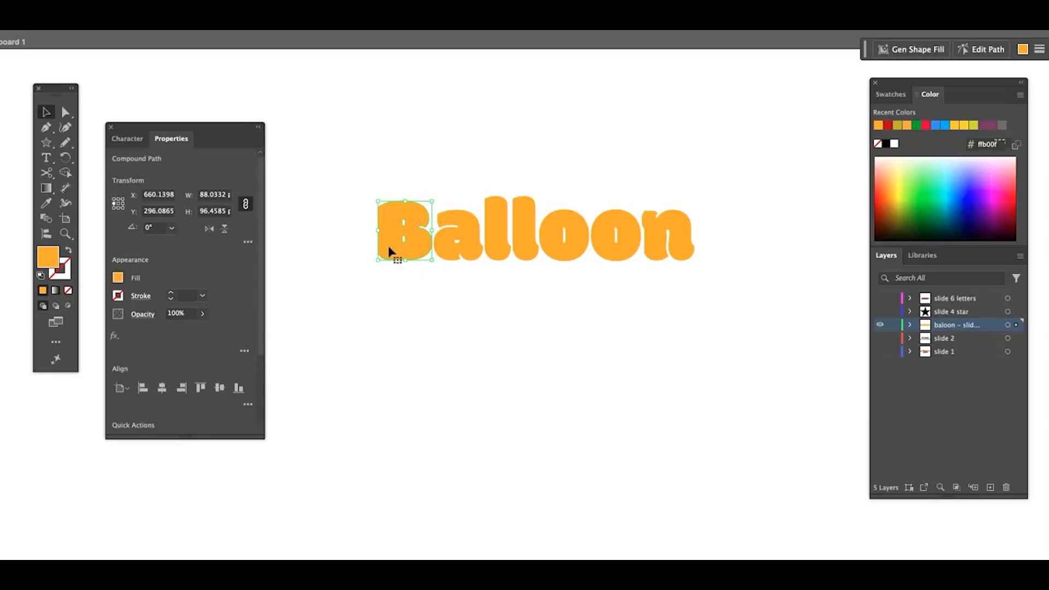
{"action": "right_click", "coordinate": [389, 251]}
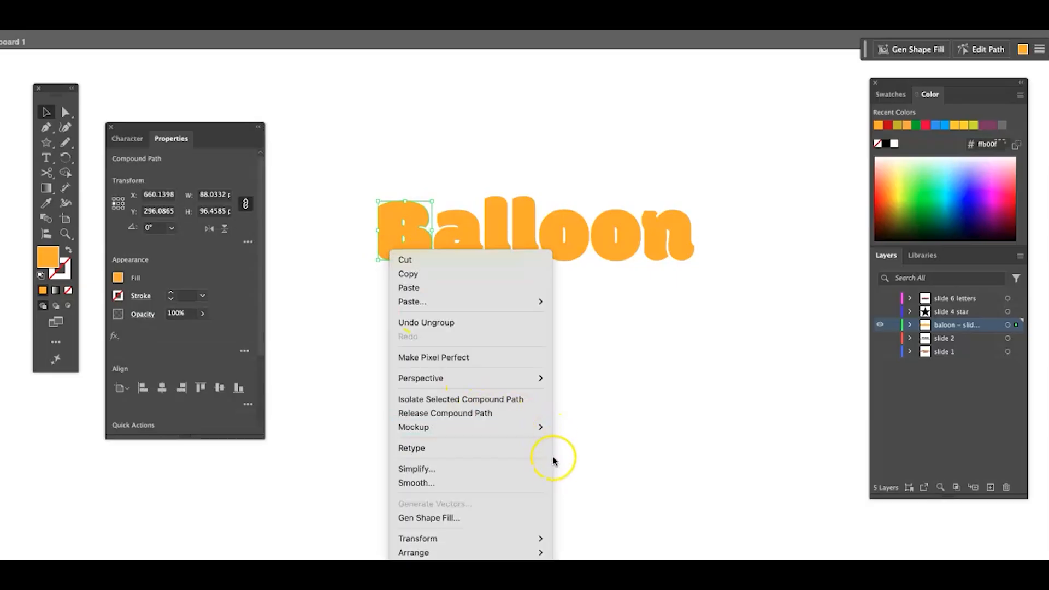
{"action": "left_click", "coordinate": [468, 484]}
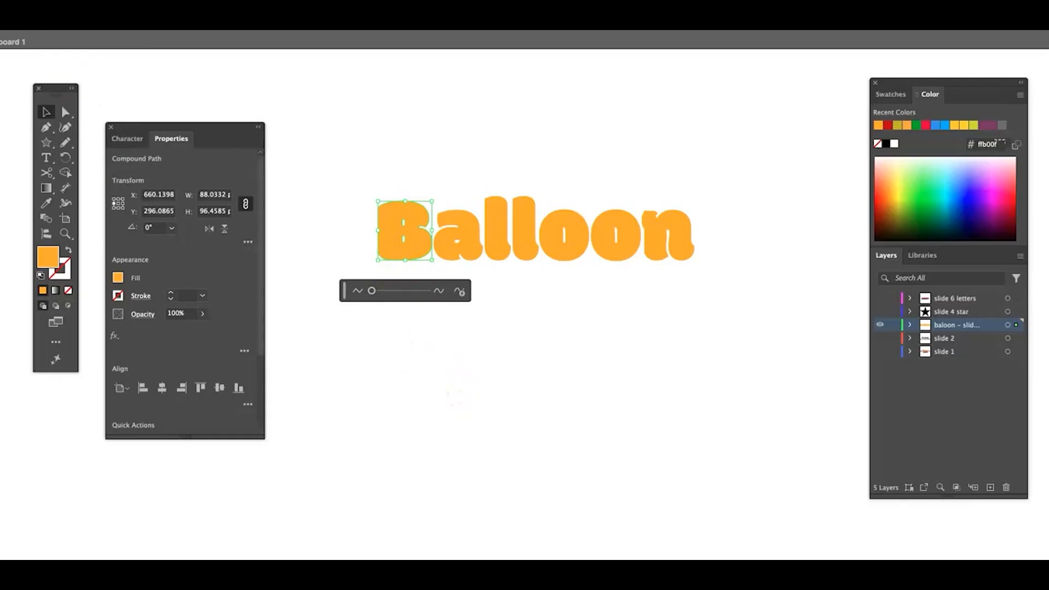
{"action": "left_click", "coordinate": [42, 31]}
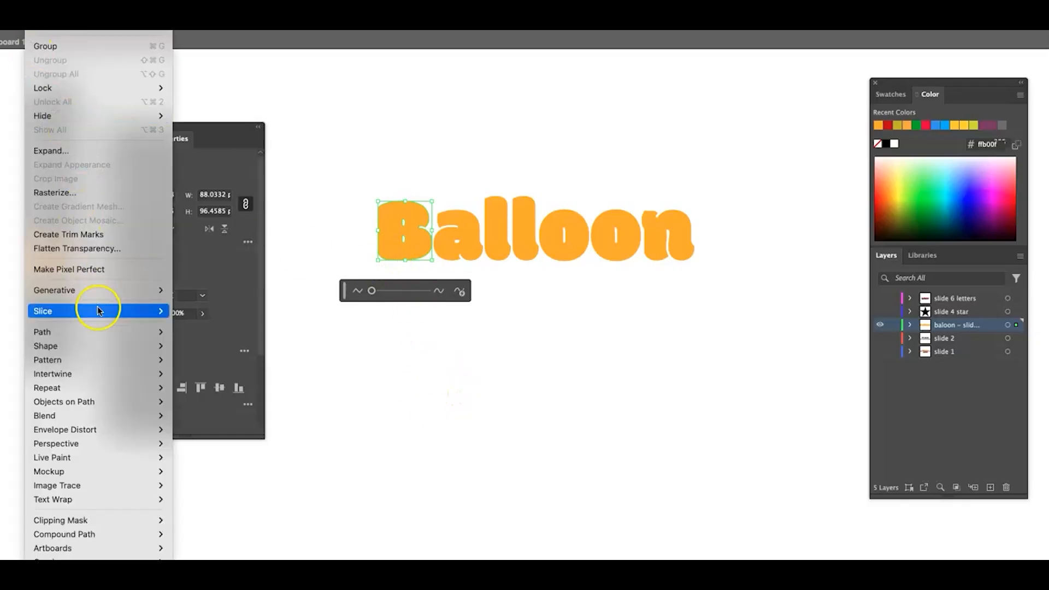
{"action": "mouse_move", "coordinate": [106, 334]}
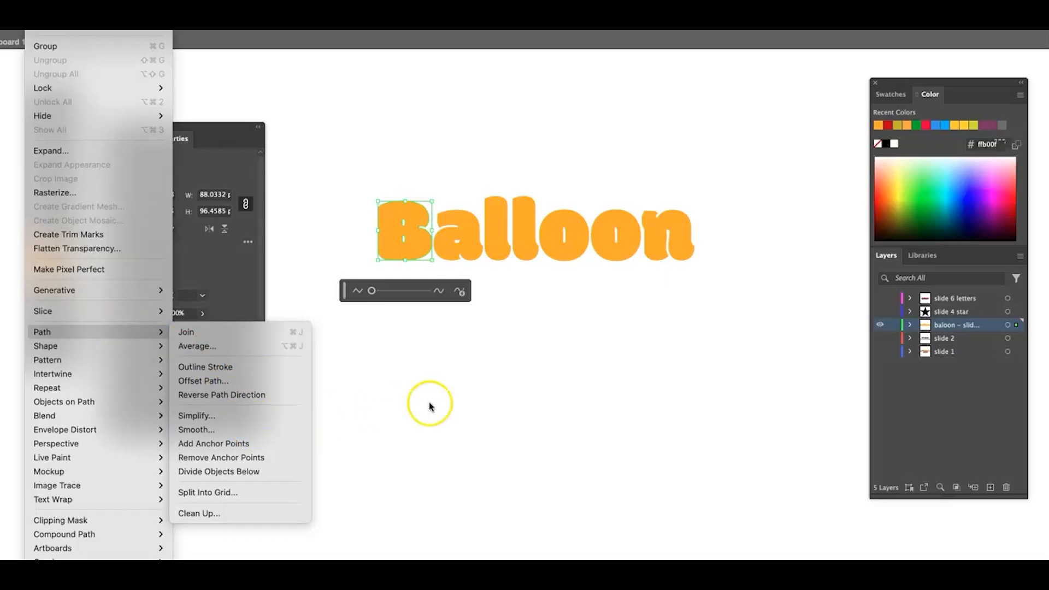
{"action": "left_click", "coordinate": [416, 238]}
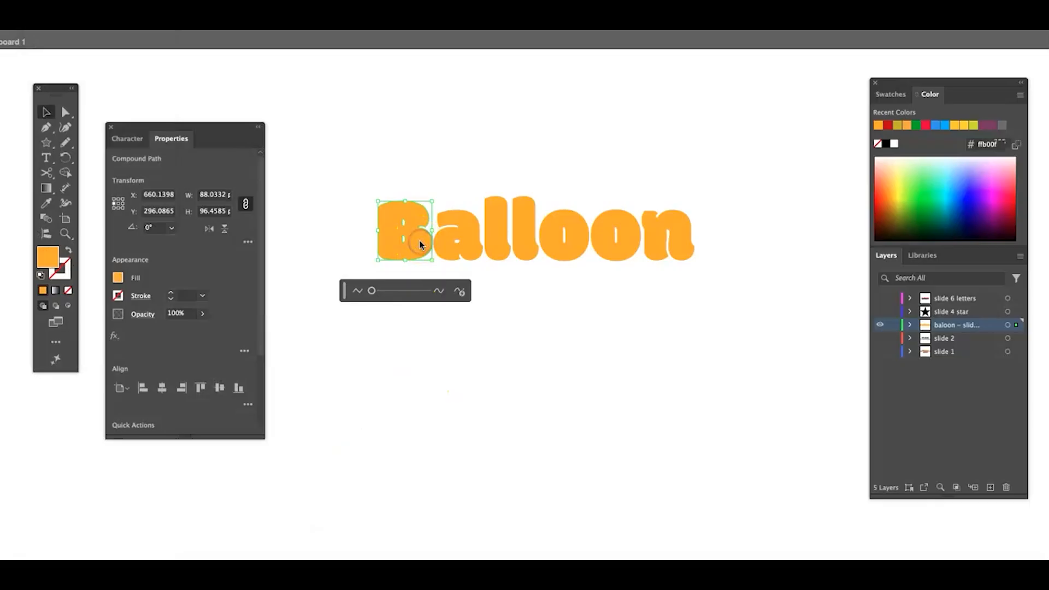
{"action": "left_click", "coordinate": [372, 291]}
{"action": "mouse_move", "coordinate": [371, 291]}
{"action": "left_mouse_down"}
{"action": "mouse_move", "coordinate": [389, 293]}
{"action": "mouse_move", "coordinate": [357, 294]}
{"action": "mouse_move", "coordinate": [384, 293]}
{"action": "left_mouse_up"}
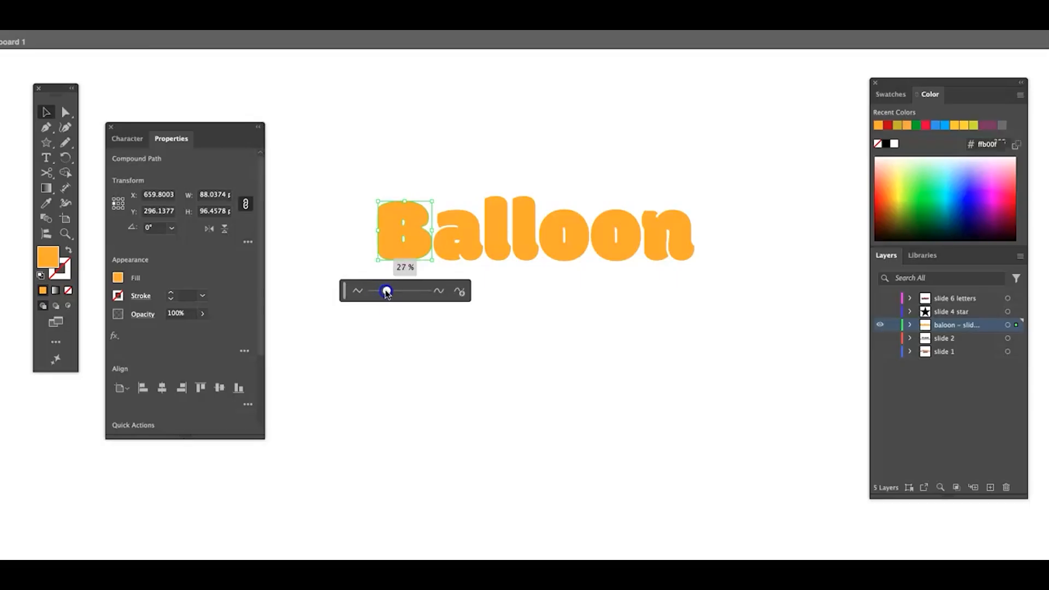
{"action": "left_click_drag", "start_coordinate": [386, 291], "coordinate": [386, 291]}
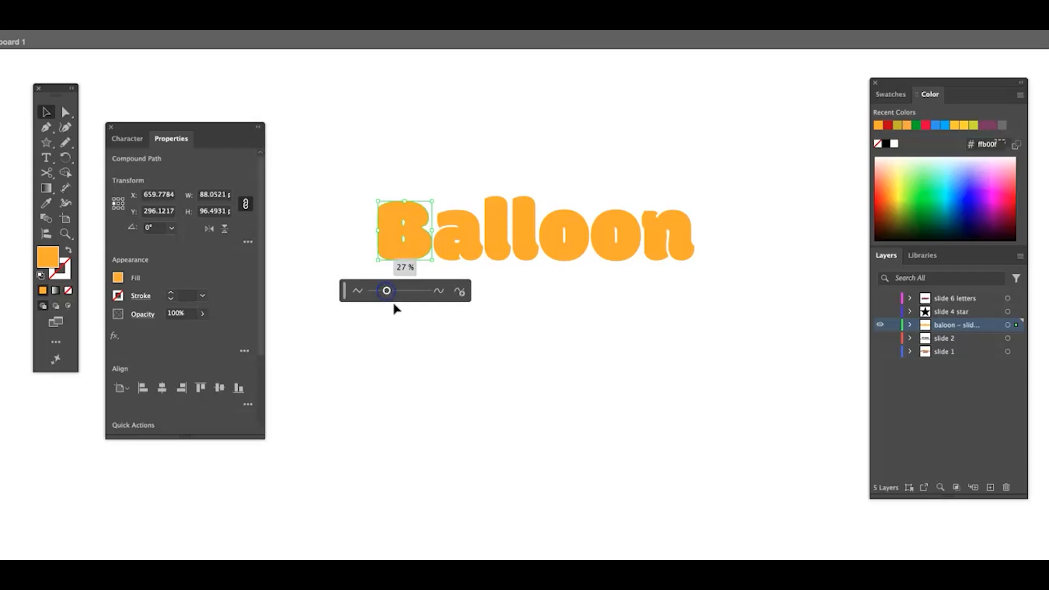
{"action": "left_click", "coordinate": [488, 298]}
- Smooth the outline of the letter a slightly with the Smooth command
{"action": "left_click", "coordinate": [467, 240]}
{"action": "right_click", "coordinate": [470, 244]}
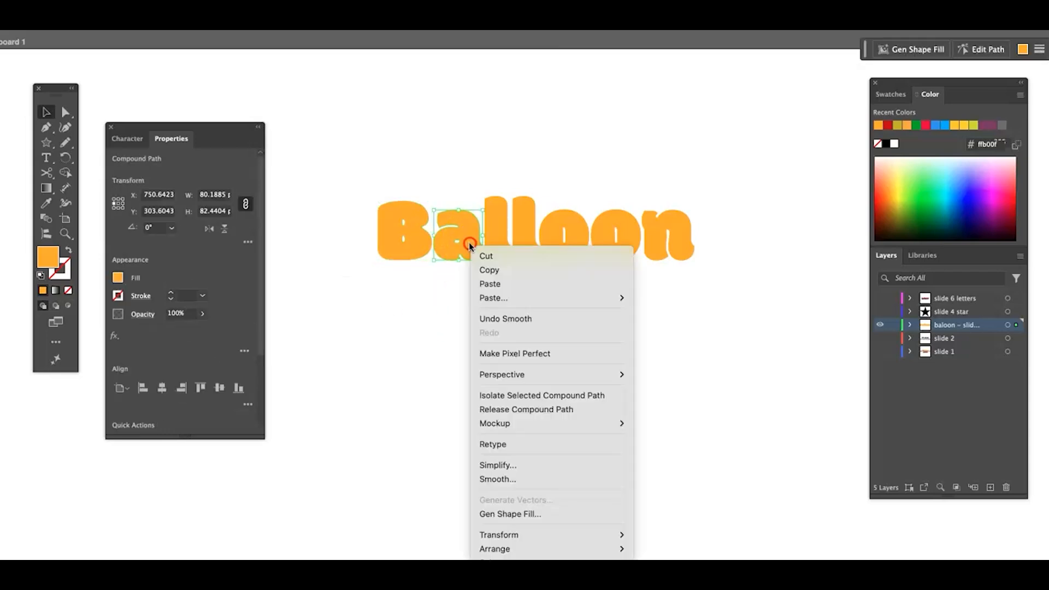
{"action": "left_click", "coordinate": [533, 483]}
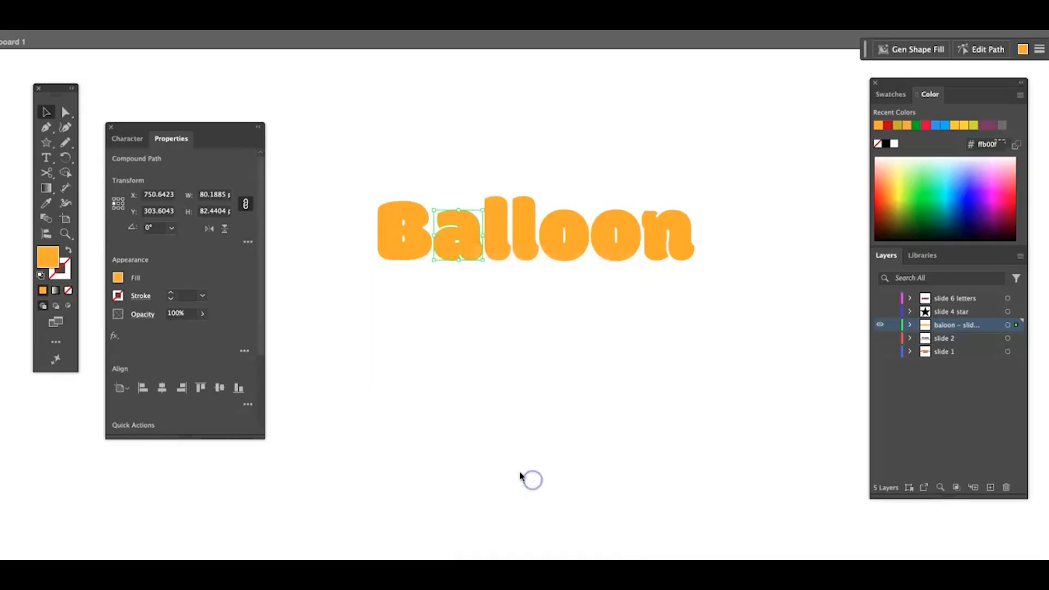
{"action": "left_click_drag", "start_coordinate": [430, 291], "coordinate": [442, 293]}
{"action": "left_click", "coordinate": [545, 297]}
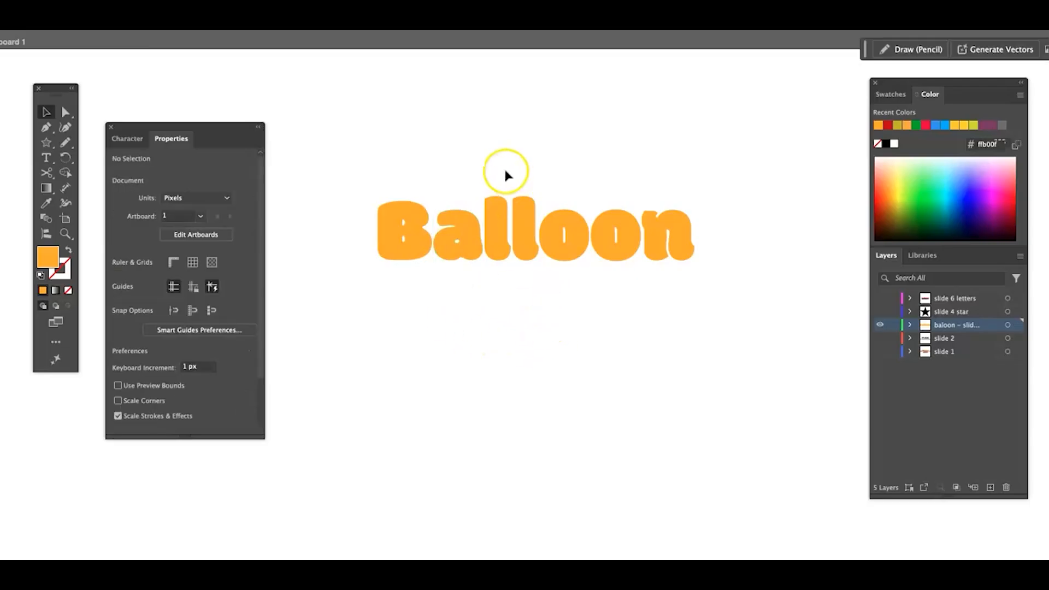
- Smooth the outlines of both letters l together with the Smooth command
{"action": "left_click", "coordinate": [525, 219]}
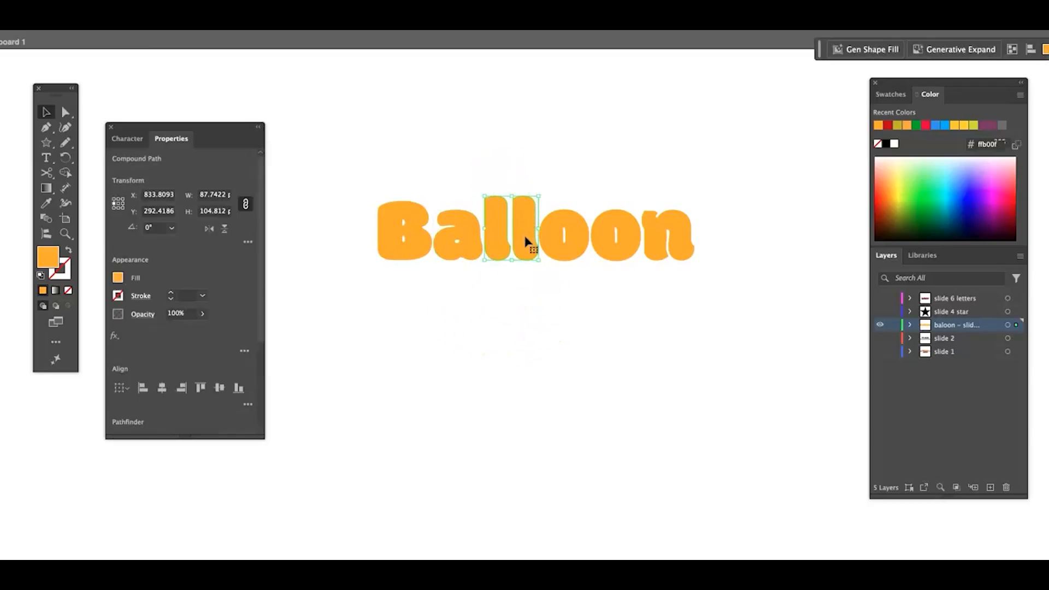
{"action": "right_click", "coordinate": [526, 240]}
{"action": "left_click", "coordinate": [556, 424]}
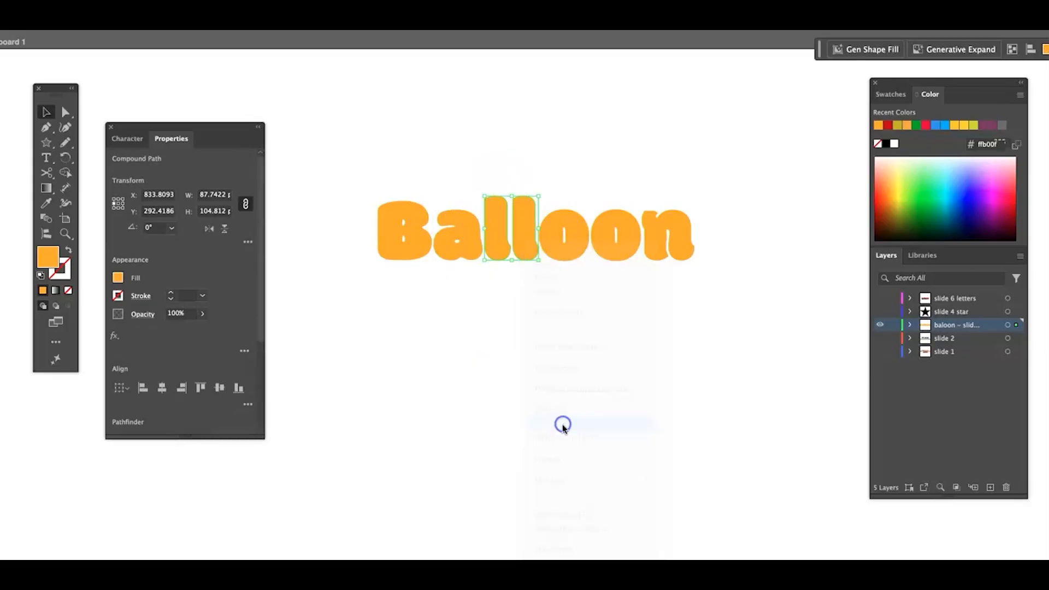
{"action": "mouse_move", "coordinate": [478, 291]}
{"action": "left_mouse_down"}
{"action": "mouse_move", "coordinate": [496, 295]}
{"action": "mouse_move", "coordinate": [485, 299]}
{"action": "left_mouse_up"}
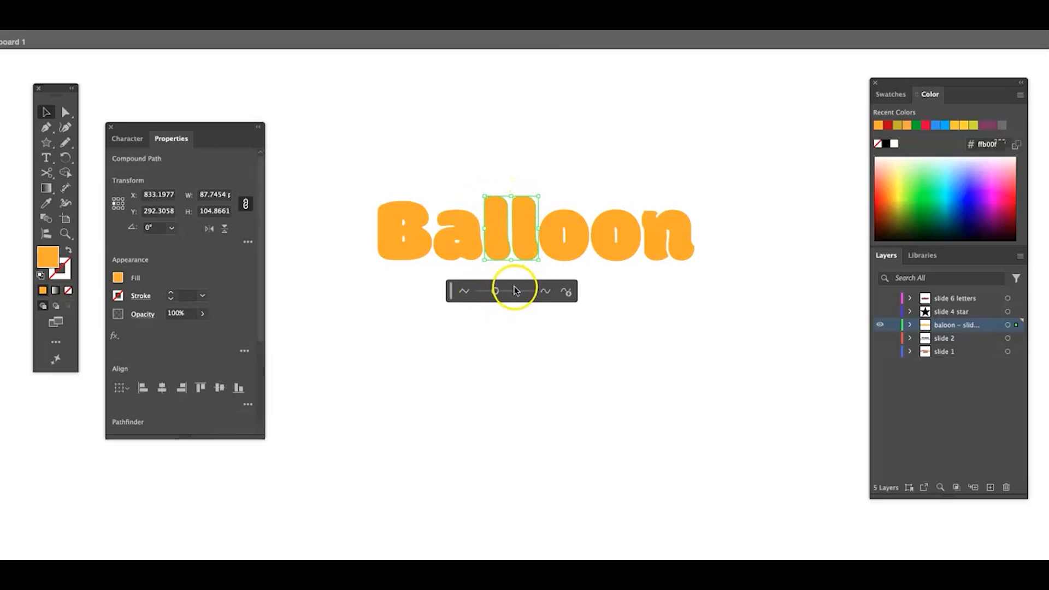
{"action": "left_click", "coordinate": [616, 303]}
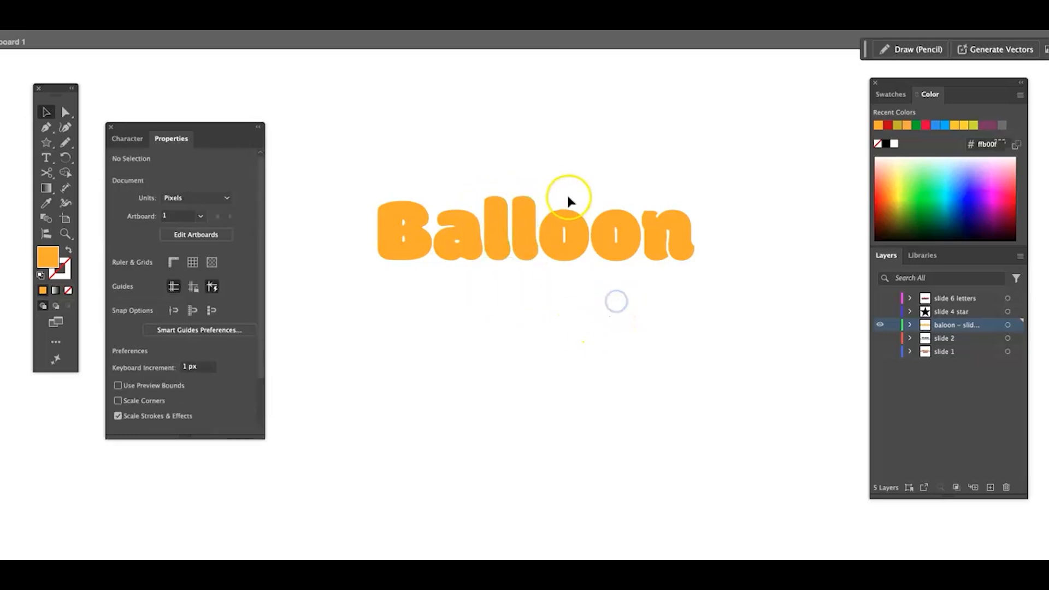
- Smooth the outlines of both letters o together with the Smooth command at about 39%
{"action": "left_click", "coordinate": [606, 243]}
{"action": "right_click", "coordinate": [608, 252]}
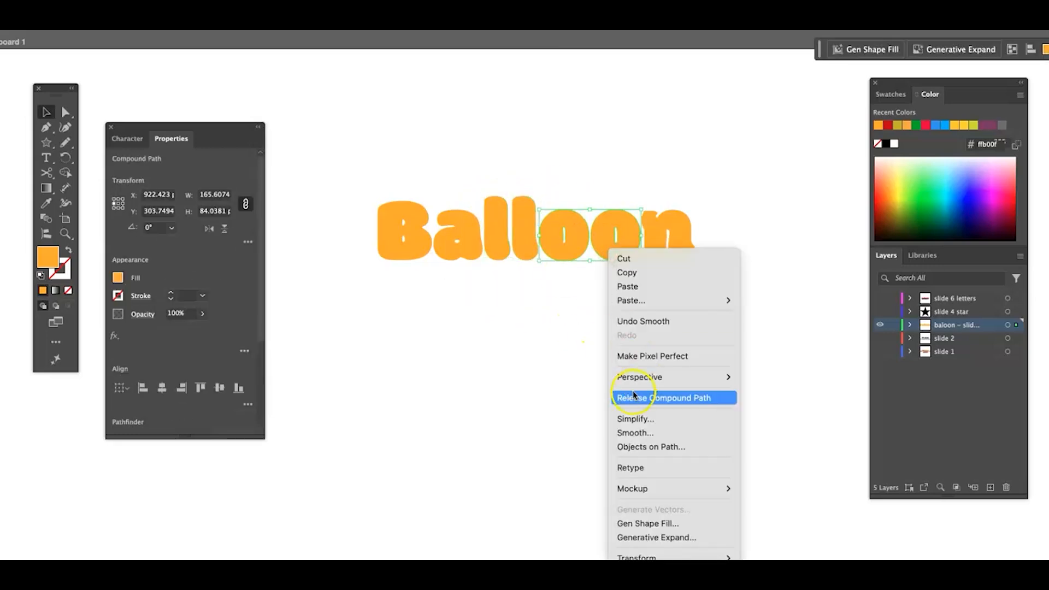
{"action": "left_click", "coordinate": [649, 433]}
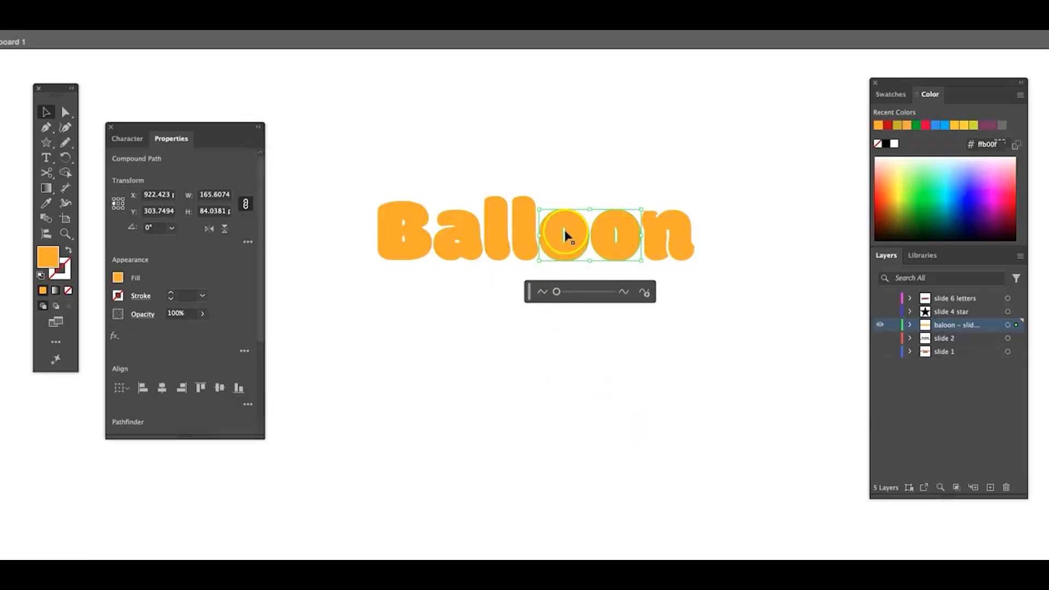
{"action": "left_click_drag", "start_coordinate": [558, 295], "coordinate": [580, 292]}
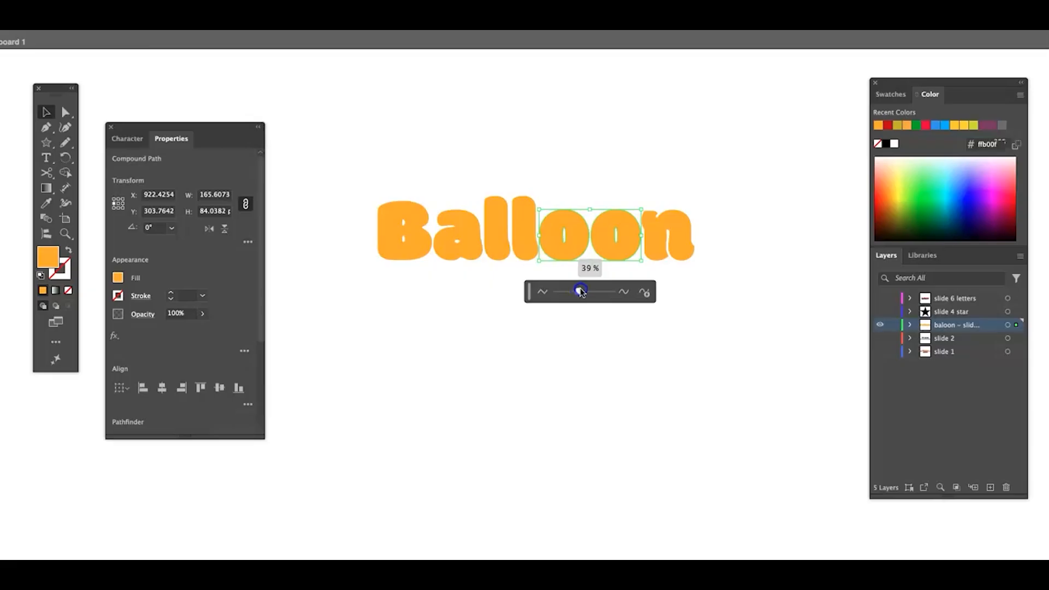
{"action": "left_click_drag", "start_coordinate": [581, 292], "coordinate": [578, 293]}
{"action": "left_click", "coordinate": [623, 339]}
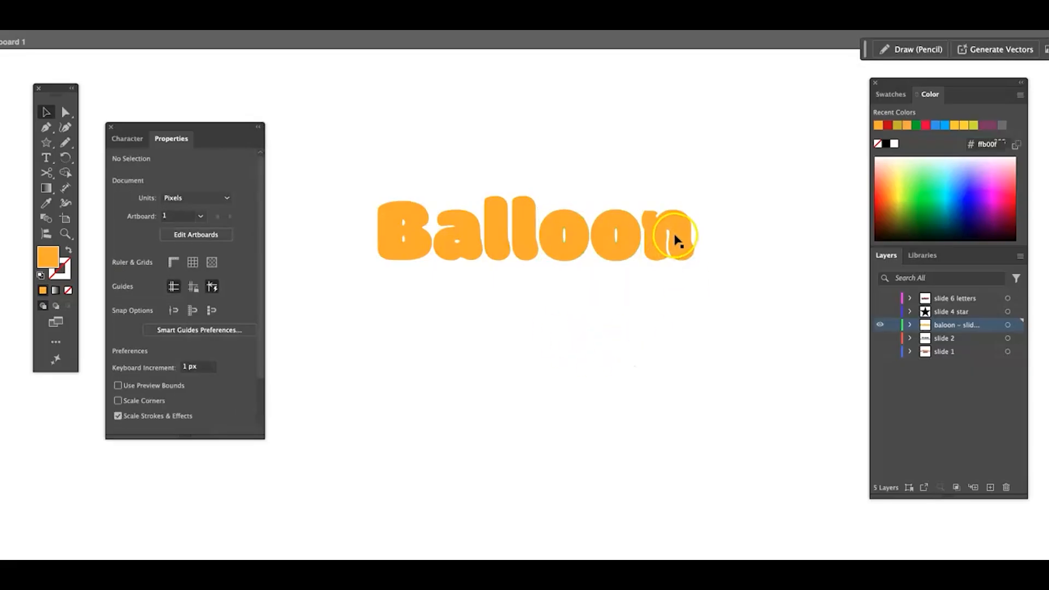
- Smooth the outline of the letter n with the Smooth command at 26%
{"action": "left_click", "coordinate": [676, 239]}
{"action": "right_click", "coordinate": [677, 238]}
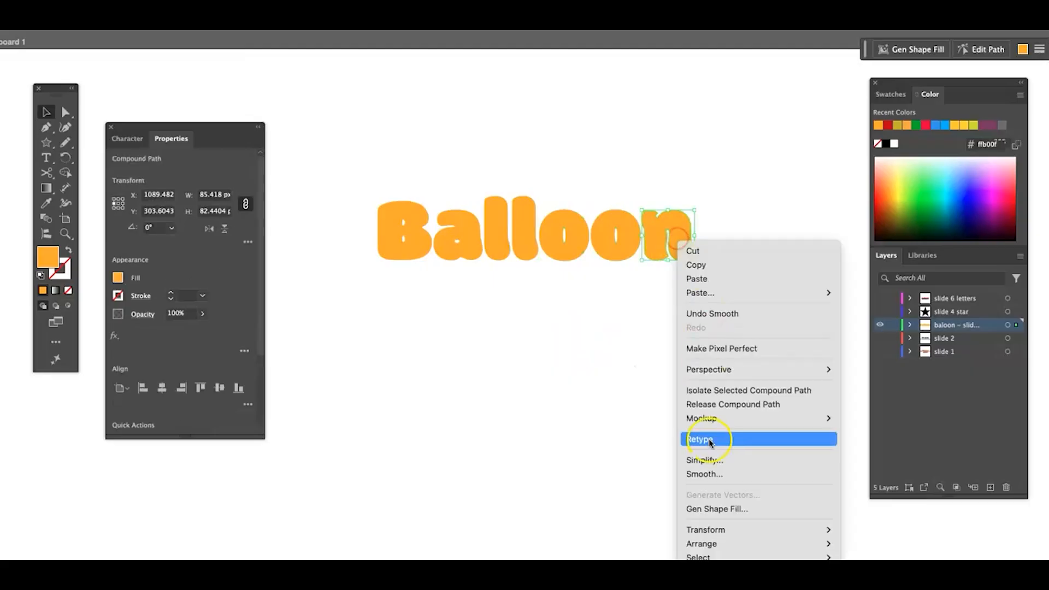
{"action": "left_click", "coordinate": [703, 473]}
{"action": "left_click_drag", "start_coordinate": [630, 293], "coordinate": [649, 292]}
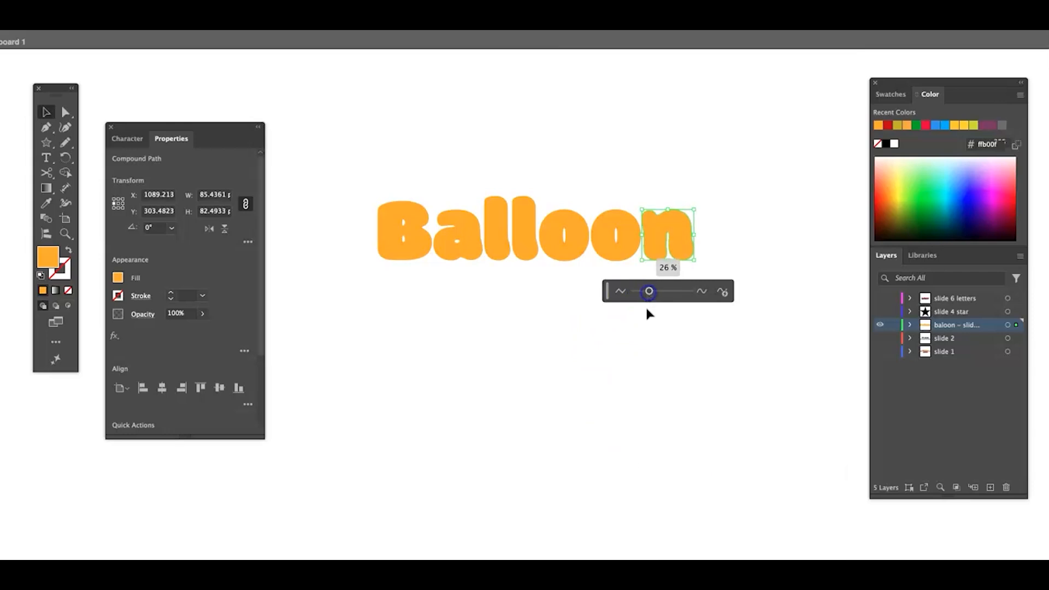
{"action": "left_click", "coordinate": [623, 365]}
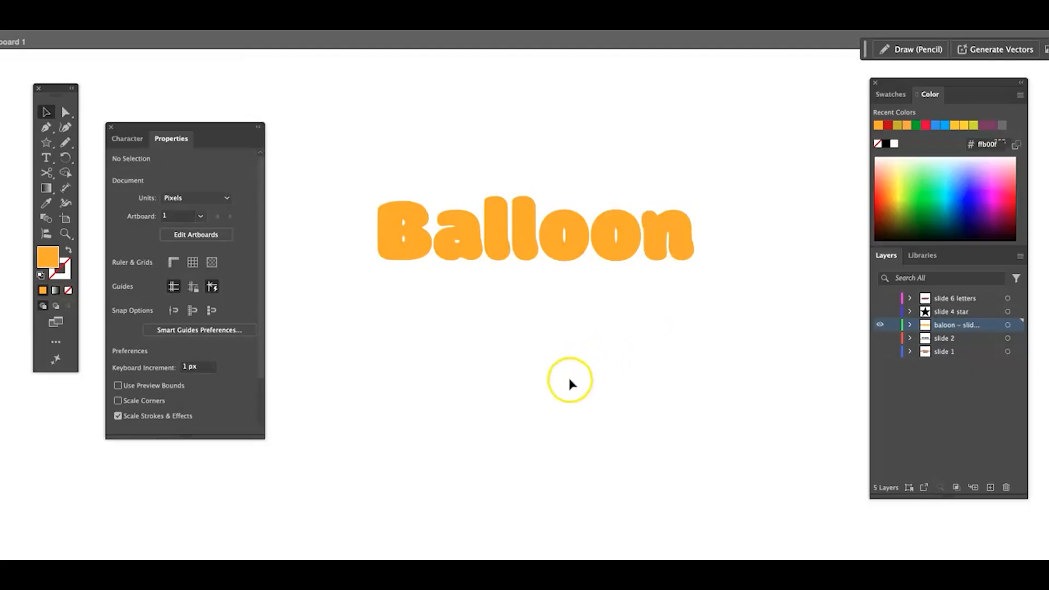
- Select all the letter shapes of the word Balloon and combine them into one group
{"action": "left_click_drag", "start_coordinate": [370, 163], "coordinate": [715, 323]}
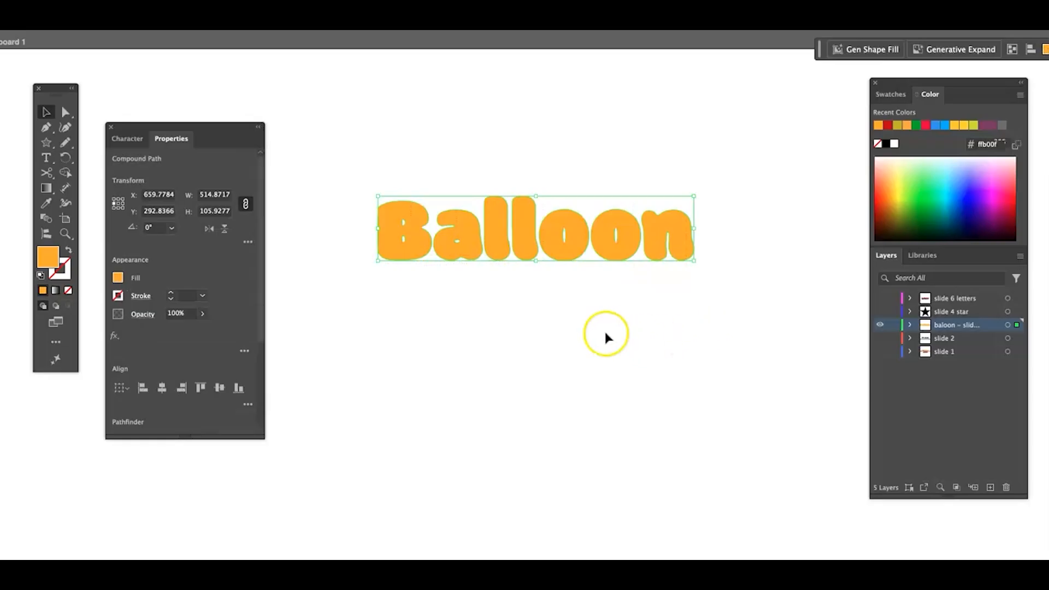
{"action": "left_click", "coordinate": [41, 30]}
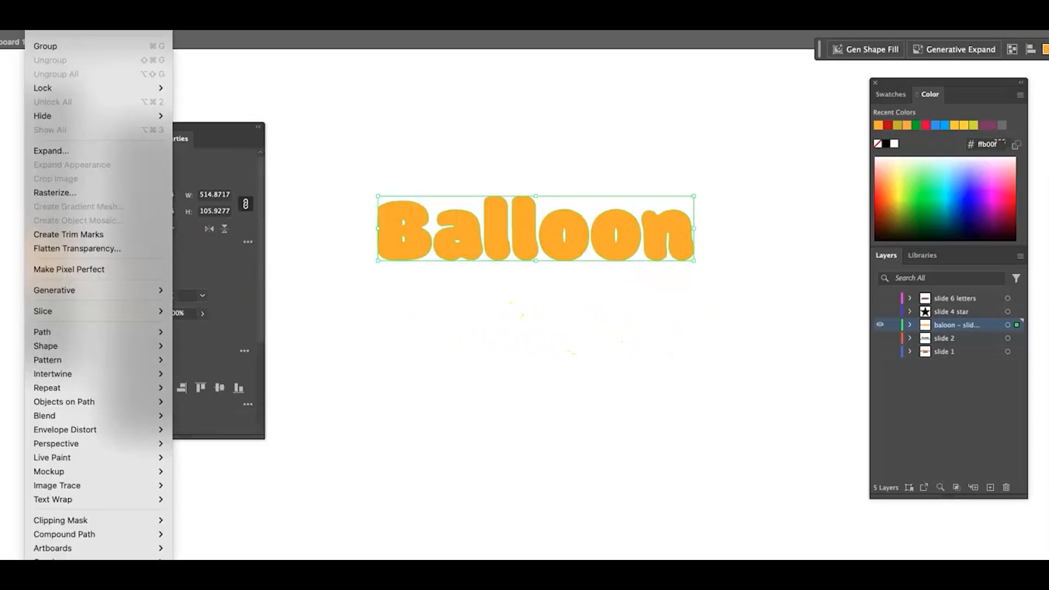
{"action": "left_click", "coordinate": [62, 48]}
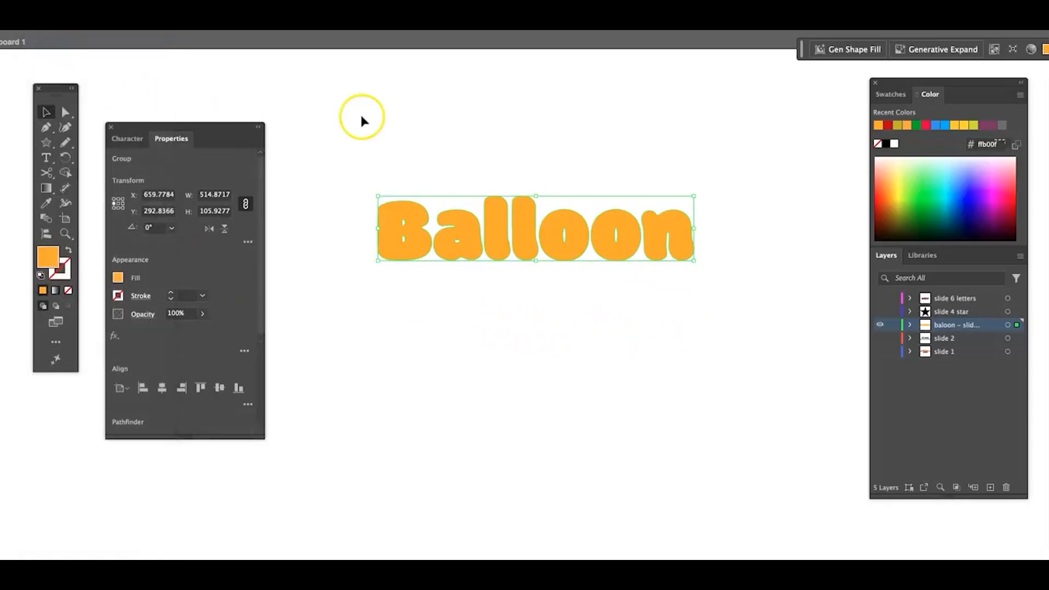
- Apply the 3D Inflate effect to the grouped Balloon letters and inflate both sides
{"action": "left_click", "coordinate": [147, 31]}
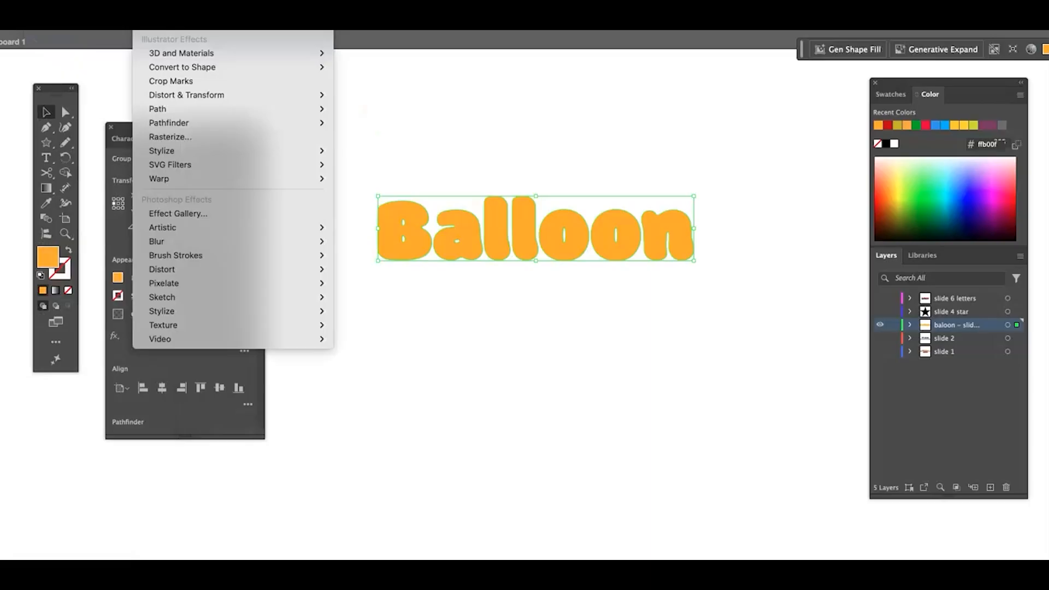
{"action": "mouse_move", "coordinate": [199, 52]}
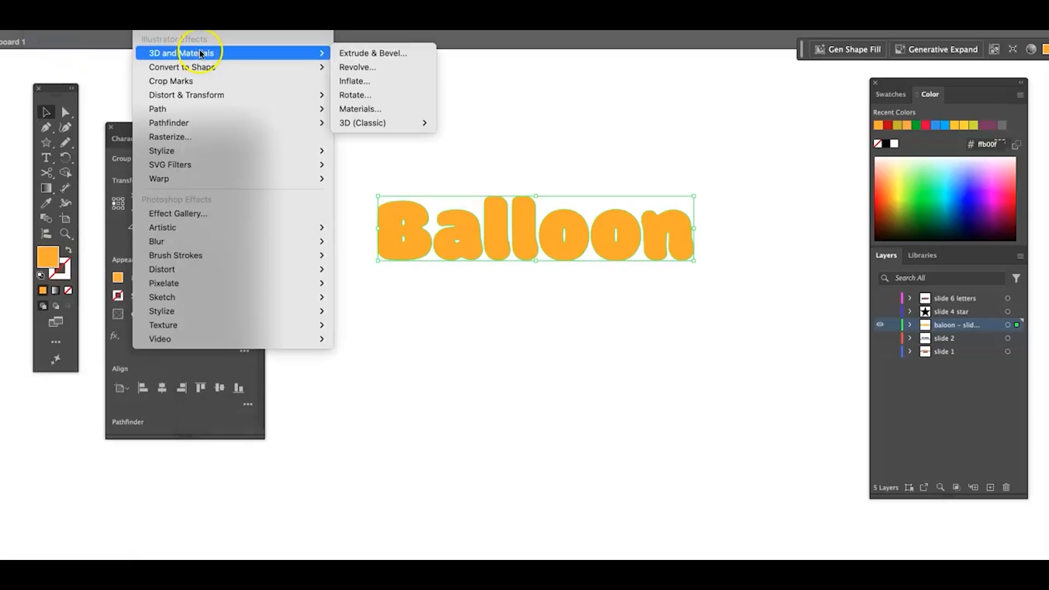
{"action": "left_click", "coordinate": [414, 83]}
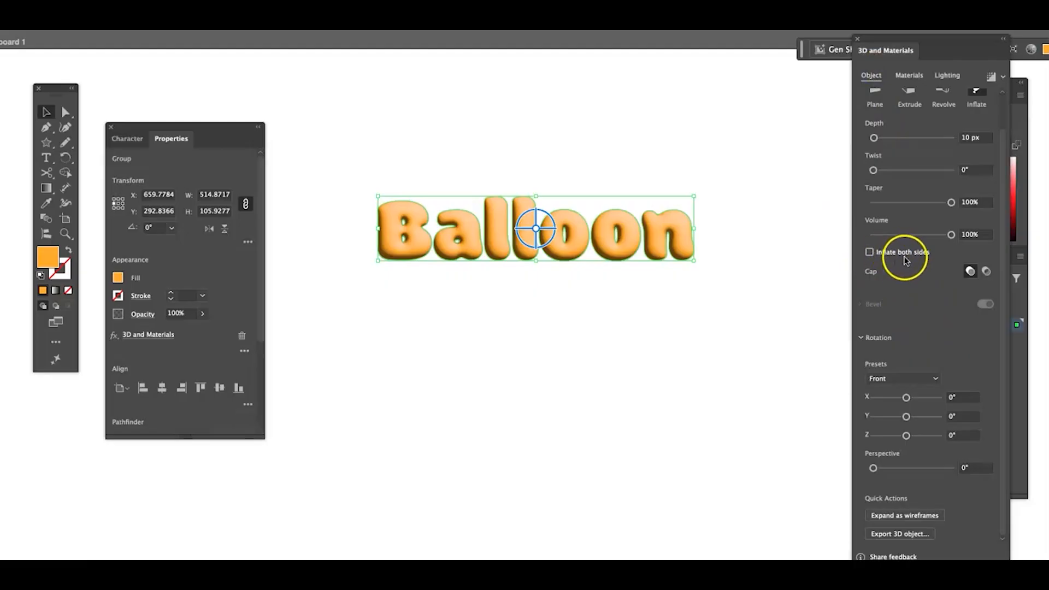
{"action": "left_click", "coordinate": [864, 250]}
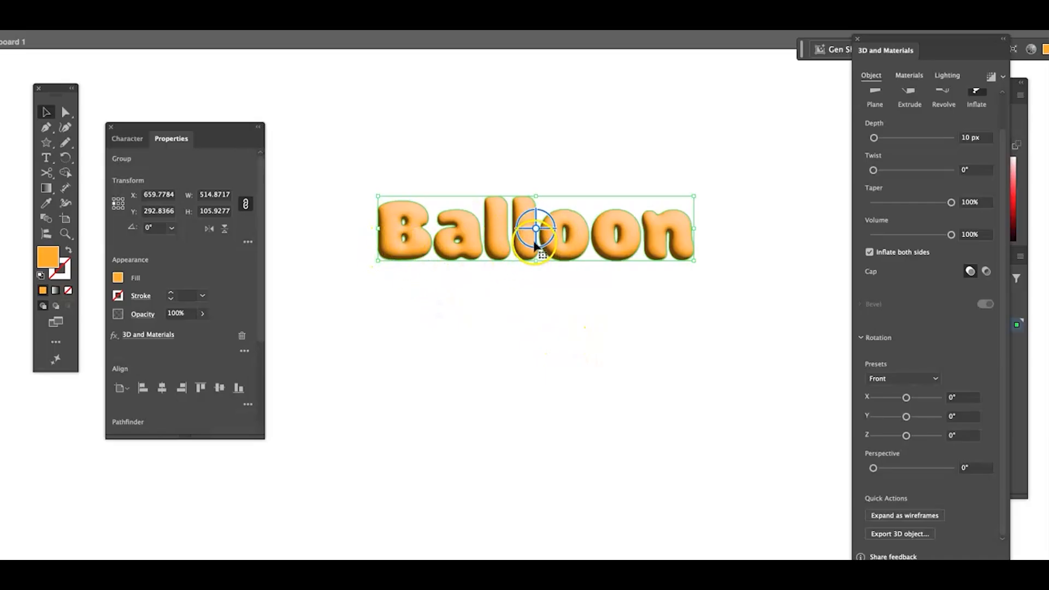
- Try rotating the inflated word freely in 3D, and undo the rotation
{"action": "left_click_drag", "start_coordinate": [534, 227], "coordinate": [534, 298]}
{"action": "key", "text": "ctrl+z"}
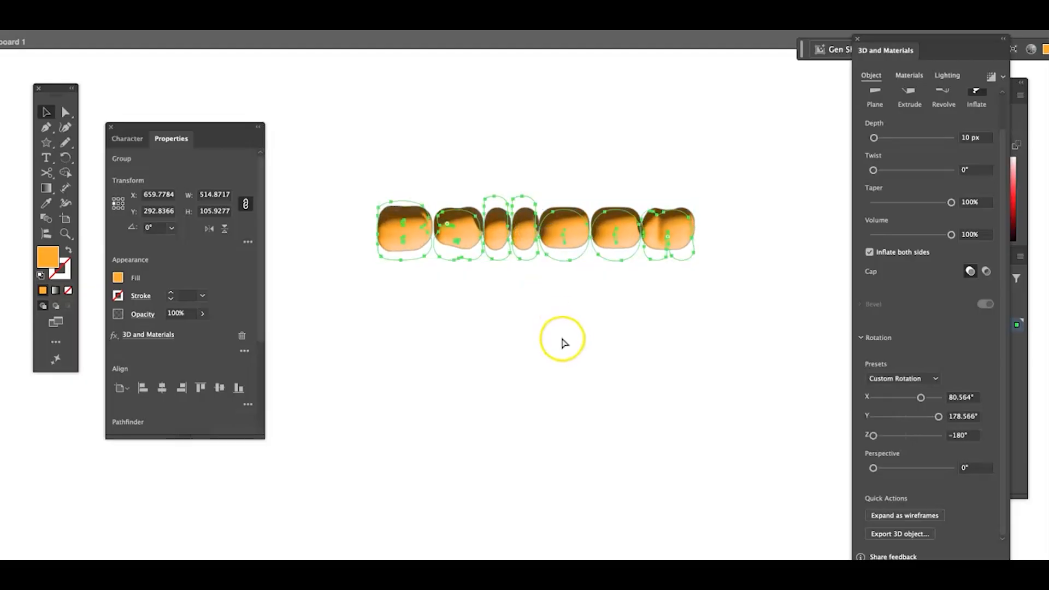
- Set the roughness of the default material on the inflated word to 0.1
{"action": "left_click", "coordinate": [906, 75]}
{"action": "left_click", "coordinate": [895, 283]}
{"action": "left_click_drag", "start_coordinate": [999, 161], "coordinate": [999, 178]}
{"action": "left_click", "coordinate": [962, 392]}
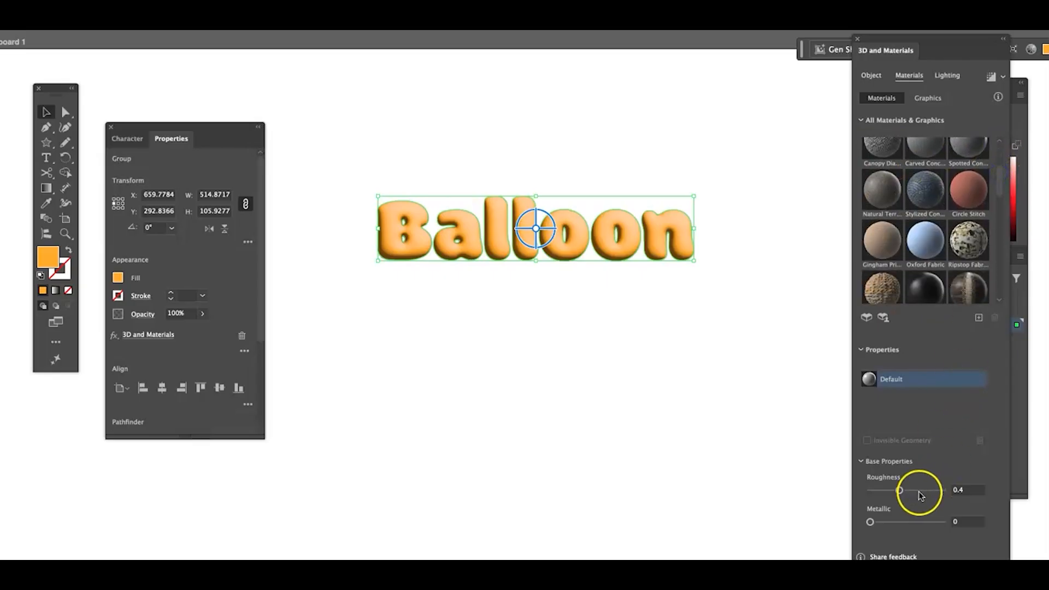
{"action": "left_click", "coordinate": [957, 490]}
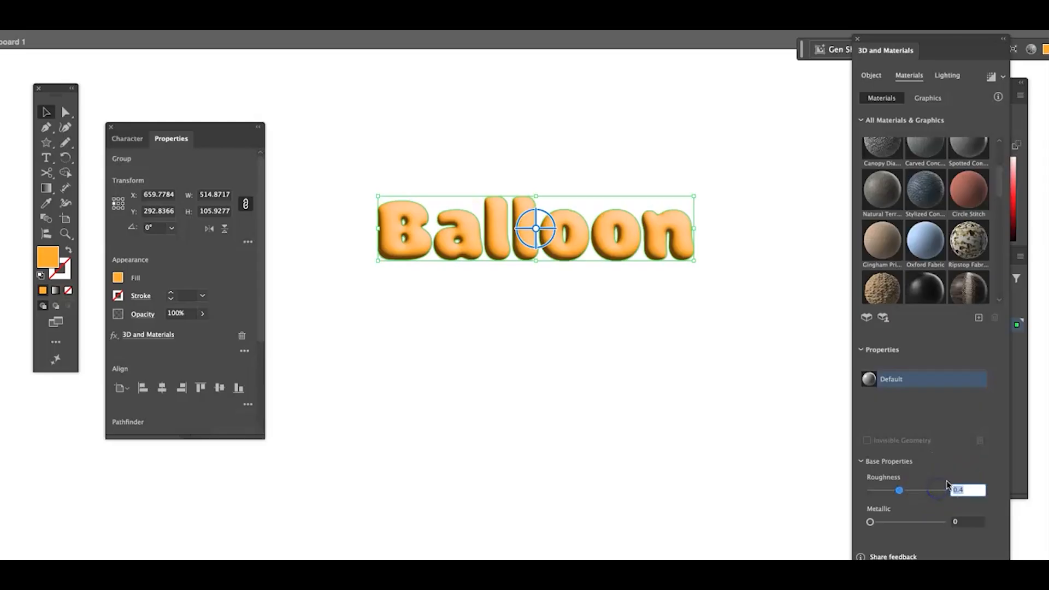
{"action": "type", "text": "0.1"}
- Set the metallic value of the default material on the inflated word to 0.45
{"action": "left_click", "coordinate": [966, 520]}
{"action": "type", "text": "0.45"}
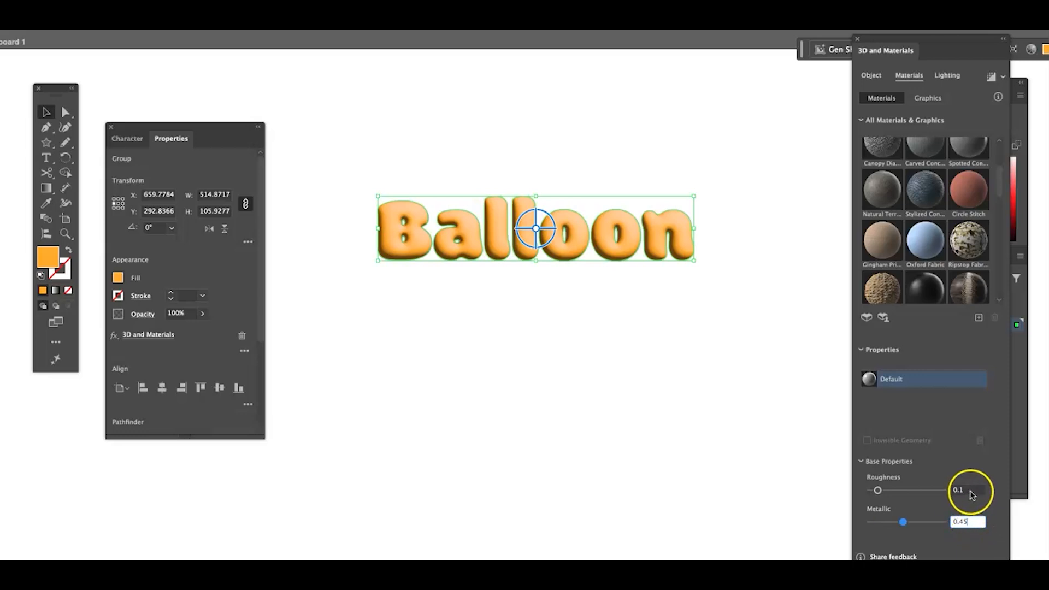
{"action": "left_click", "coordinate": [970, 490]}
{"action": "left_click", "coordinate": [973, 521]}
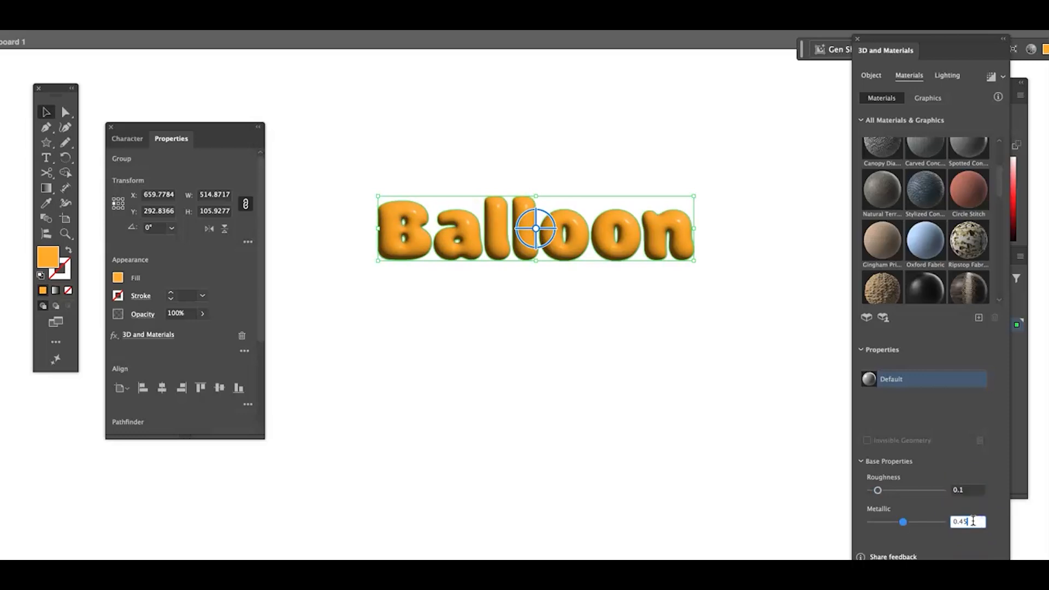
{"action": "left_click", "coordinate": [965, 522]}
{"action": "left_click", "coordinate": [955, 523]}
{"action": "left_click", "coordinate": [971, 491]}
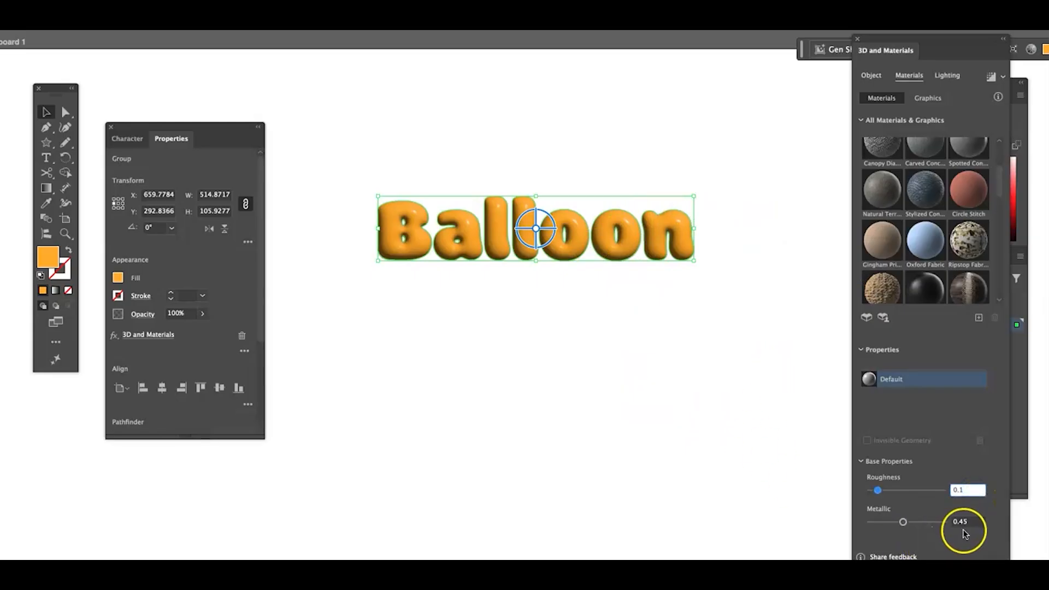
- Set the softness of Light 1 to 55% and the ambient light intensity to 138%
{"action": "left_click", "coordinate": [956, 75]}
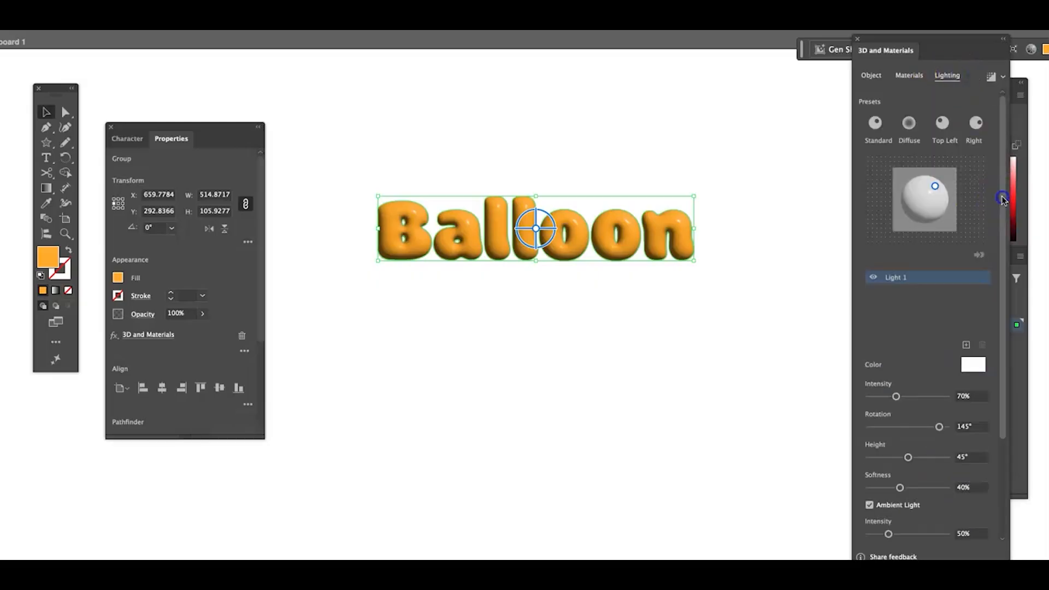
{"action": "left_click_drag", "start_coordinate": [1001, 198], "coordinate": [1002, 312]}
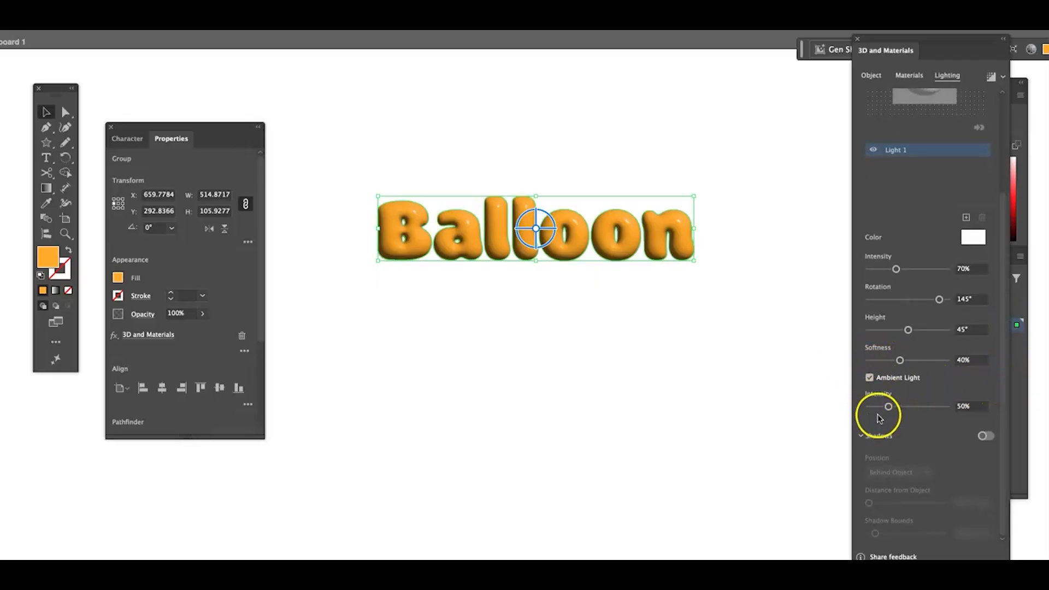
{"action": "left_click", "coordinate": [970, 360]}
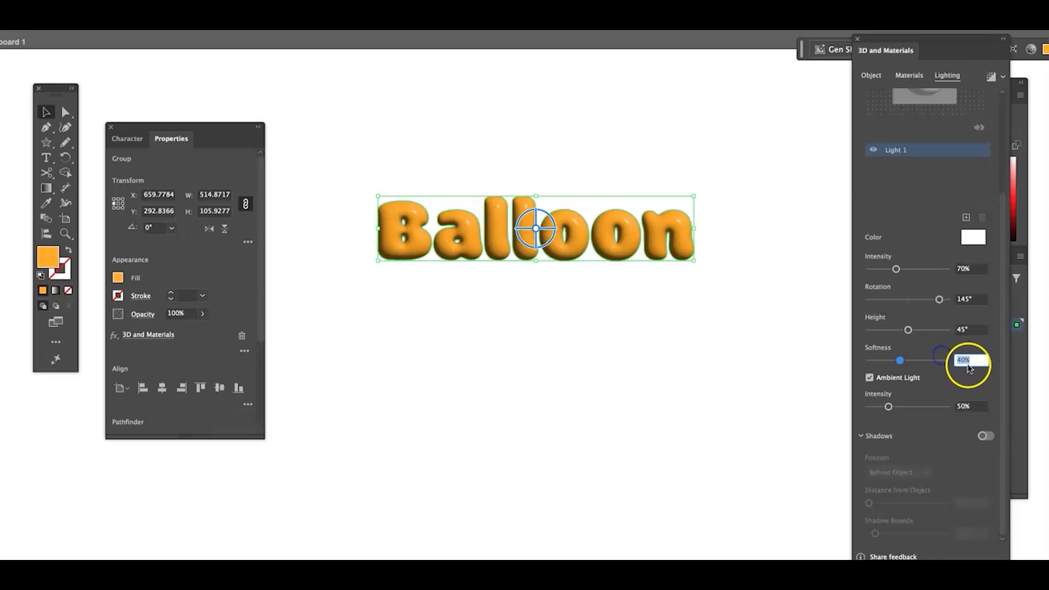
{"action": "type", "text": "55"}
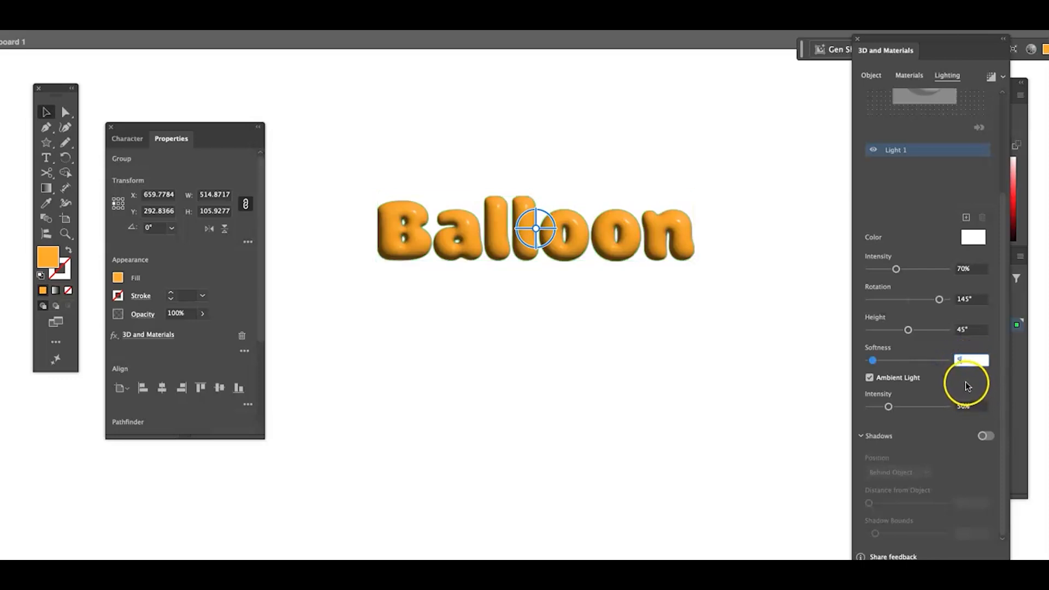
{"action": "left_click", "coordinate": [966, 405]}
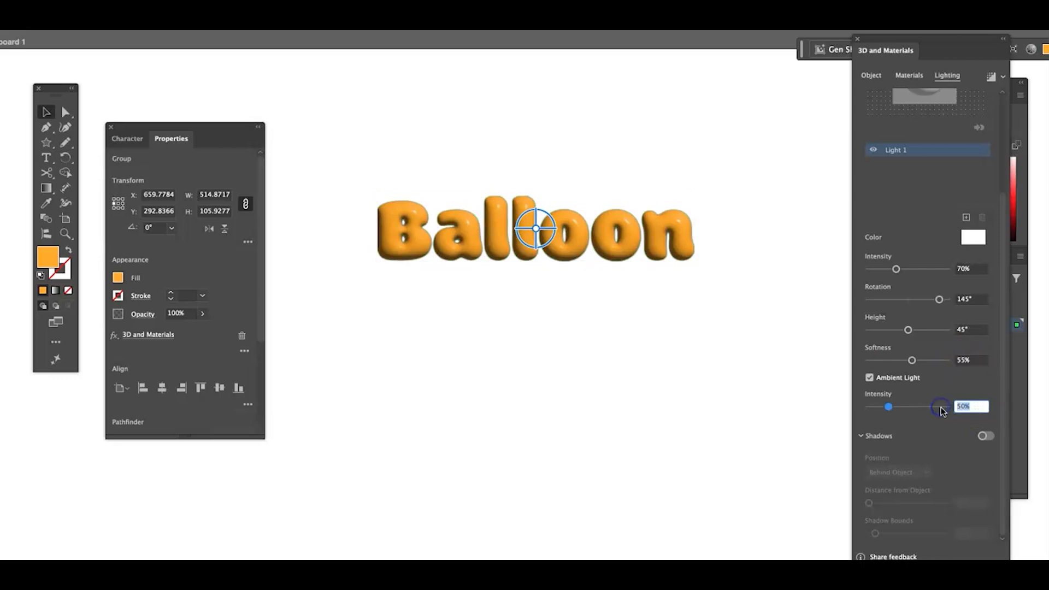
{"action": "type", "text": "13"}
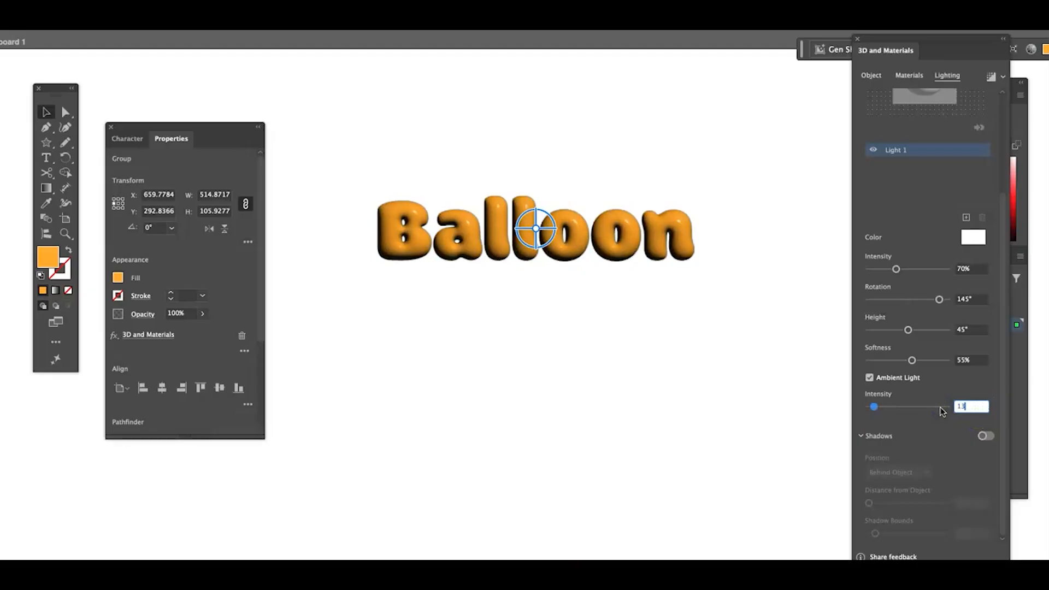
{"action": "type", "text": "8"}
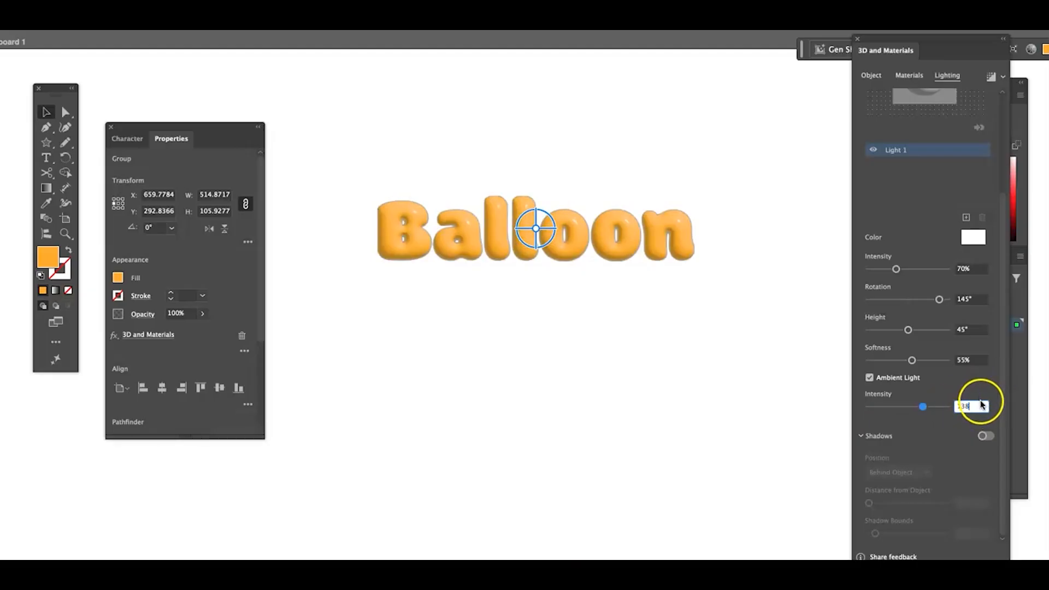
{"action": "key", "text": "Return"}
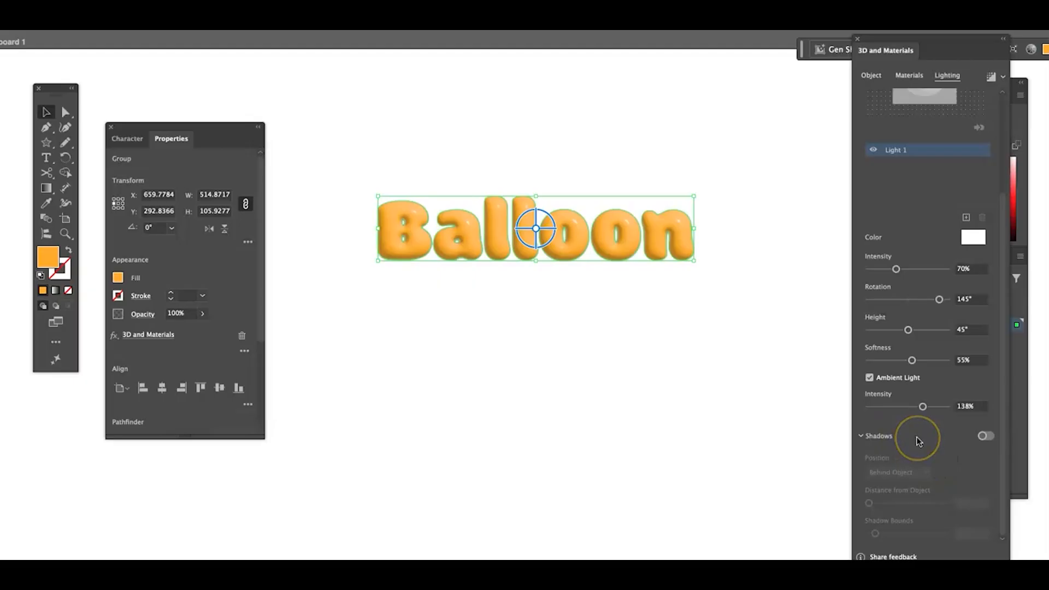
- Turn on shadows behind the inflated word and set the shadow bounds to 256%
{"action": "left_click", "coordinate": [975, 437]}
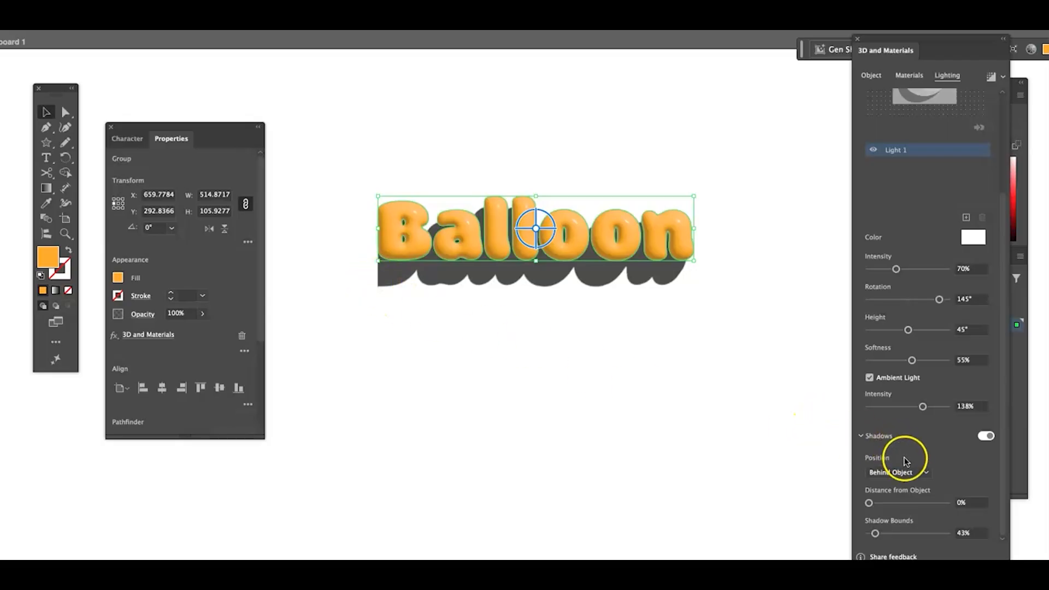
{"action": "left_click", "coordinate": [876, 534]}
{"action": "left_click_drag", "start_coordinate": [876, 534], "coordinate": [876, 539]}
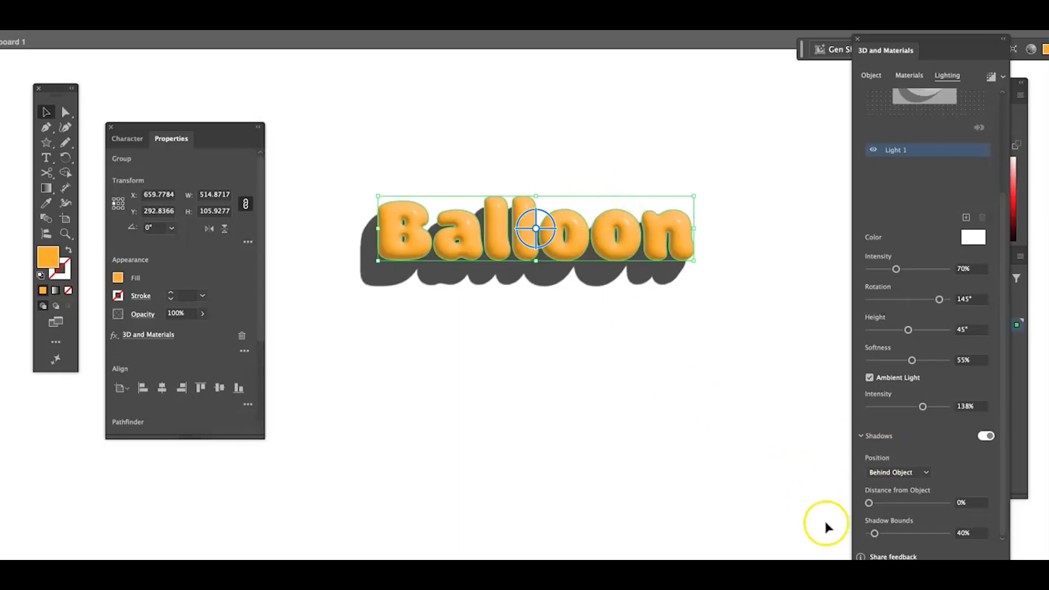
{"action": "left_click_drag", "start_coordinate": [875, 533], "coordinate": [920, 533]}
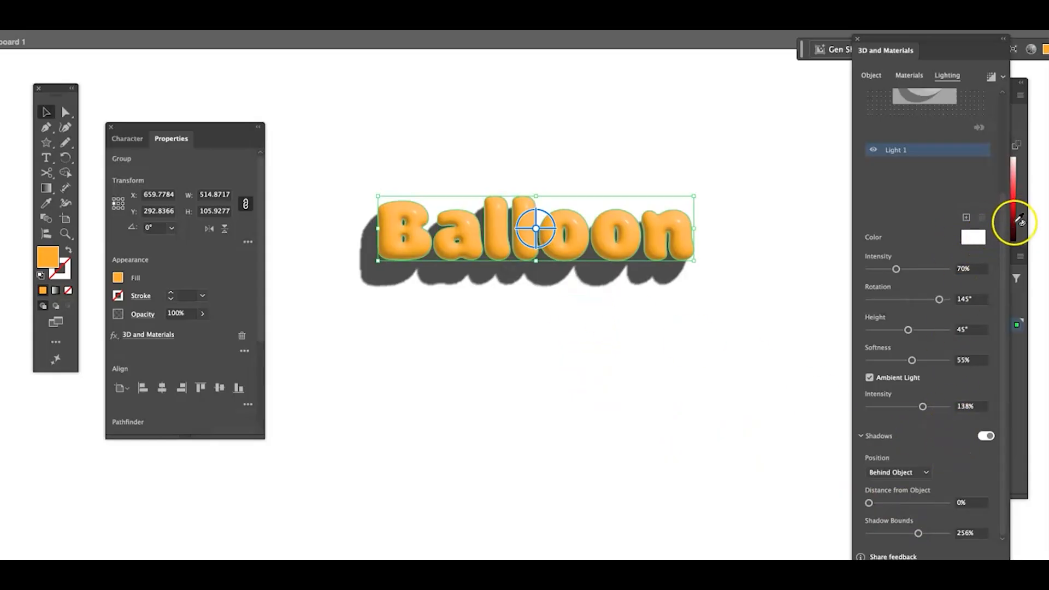
- Render the inflated word with ray tracing and deselect it
{"action": "left_click_drag", "start_coordinate": [1002, 484], "coordinate": [990, 327]}
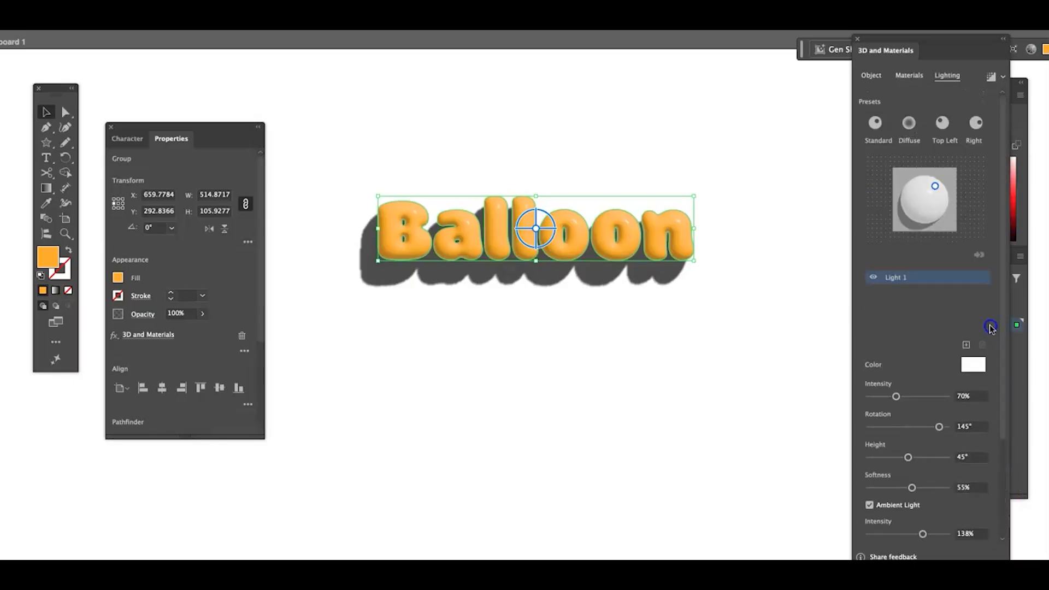
{"action": "left_click", "coordinate": [991, 77]}
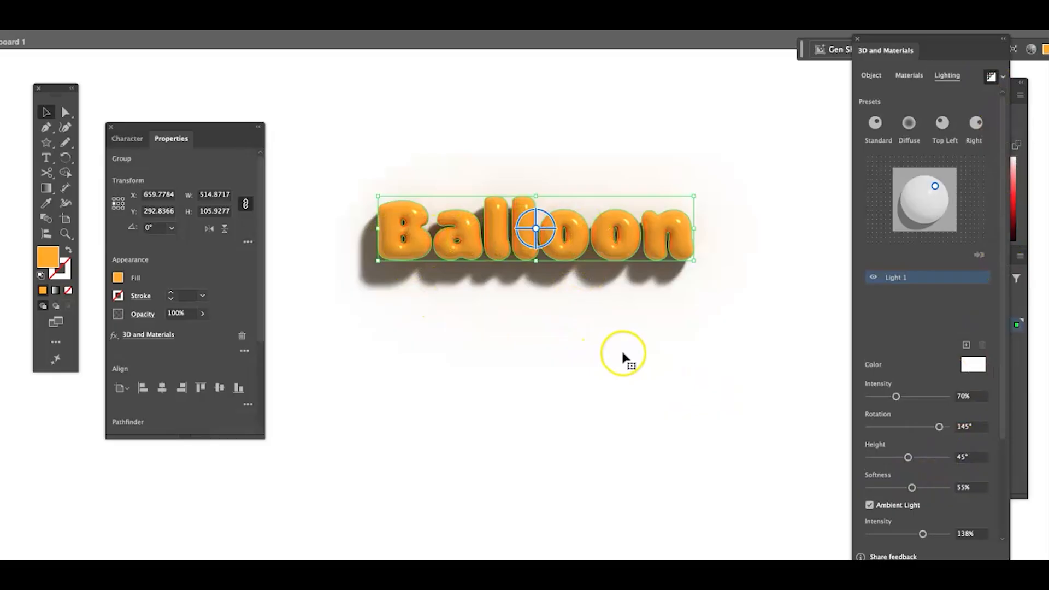
{"action": "left_click", "coordinate": [648, 330]}
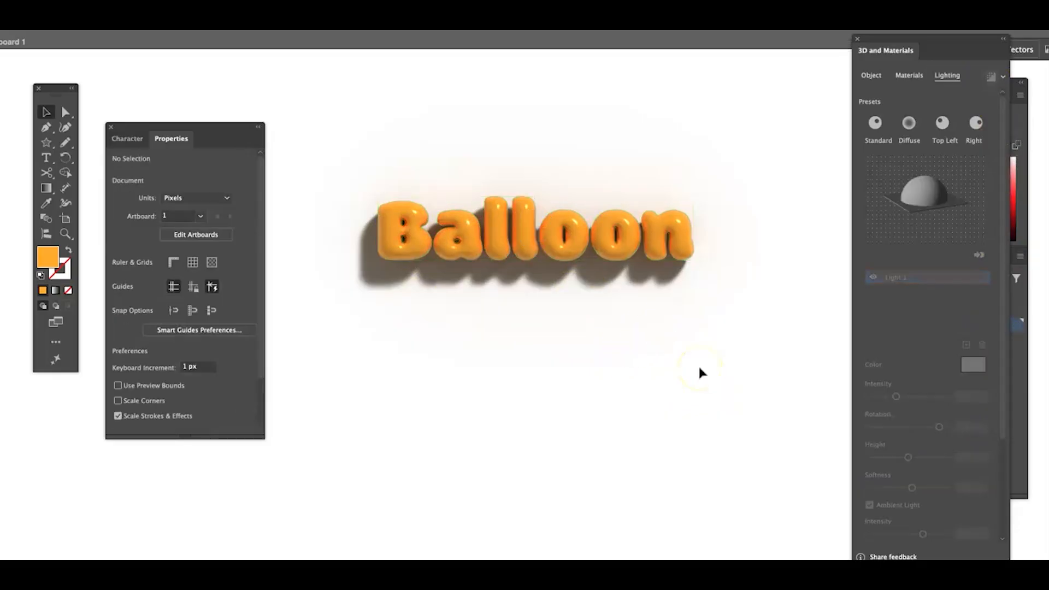
- Try rotating the rendered 3D word freeform and around its X and Y axes, restoring the front view
{"action": "left_click", "coordinate": [527, 243]}
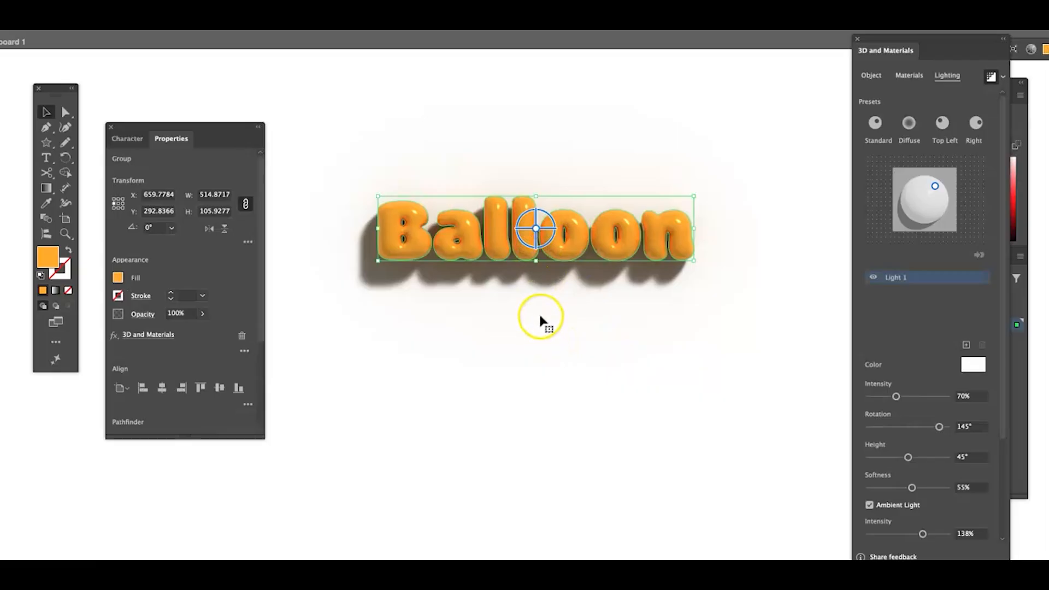
{"action": "left_click", "coordinate": [526, 235]}
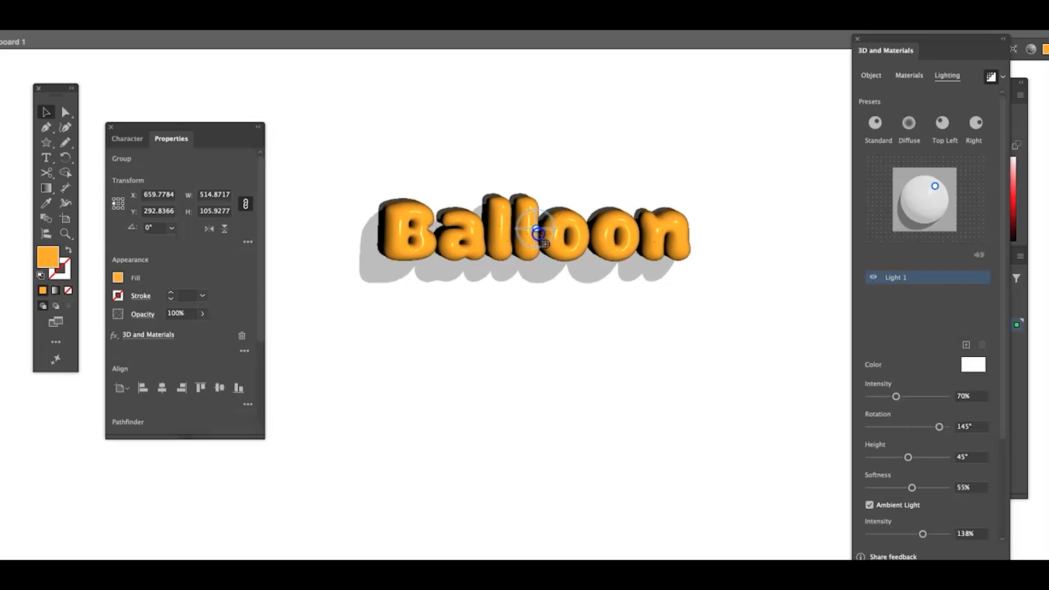
{"action": "mouse_move", "coordinate": [526, 235]}
{"action": "left_mouse_down"}
{"action": "mouse_move", "coordinate": [521, 215]}
{"action": "mouse_move", "coordinate": [533, 206]}
{"action": "mouse_move", "coordinate": [554, 225]}
{"action": "left_mouse_up"}
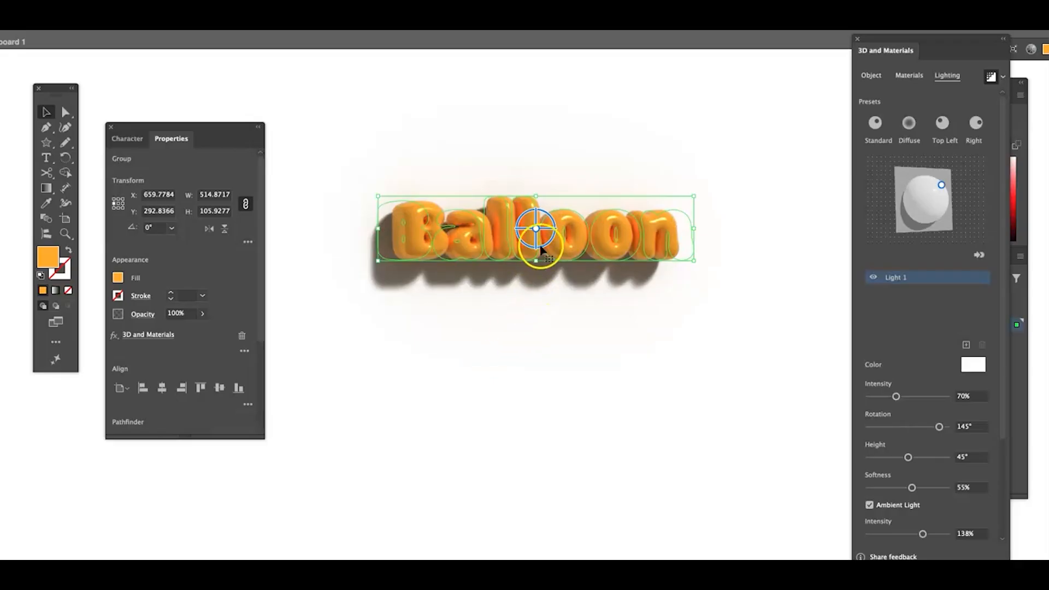
{"action": "left_click_drag", "start_coordinate": [537, 249], "coordinate": [529, 331]}
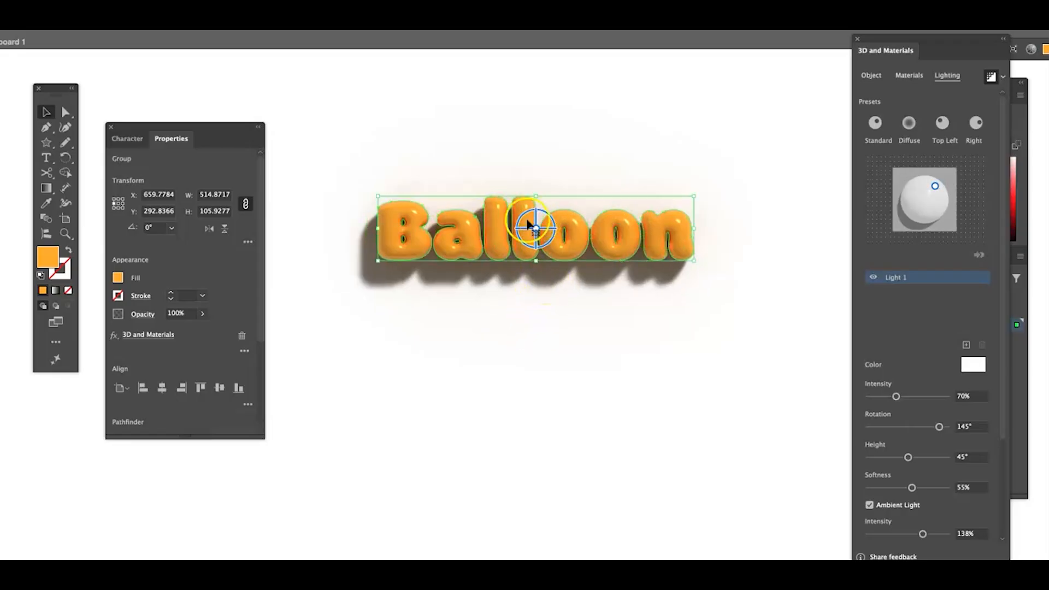
{"action": "left_click_drag", "start_coordinate": [536, 229], "coordinate": [546, 253]}
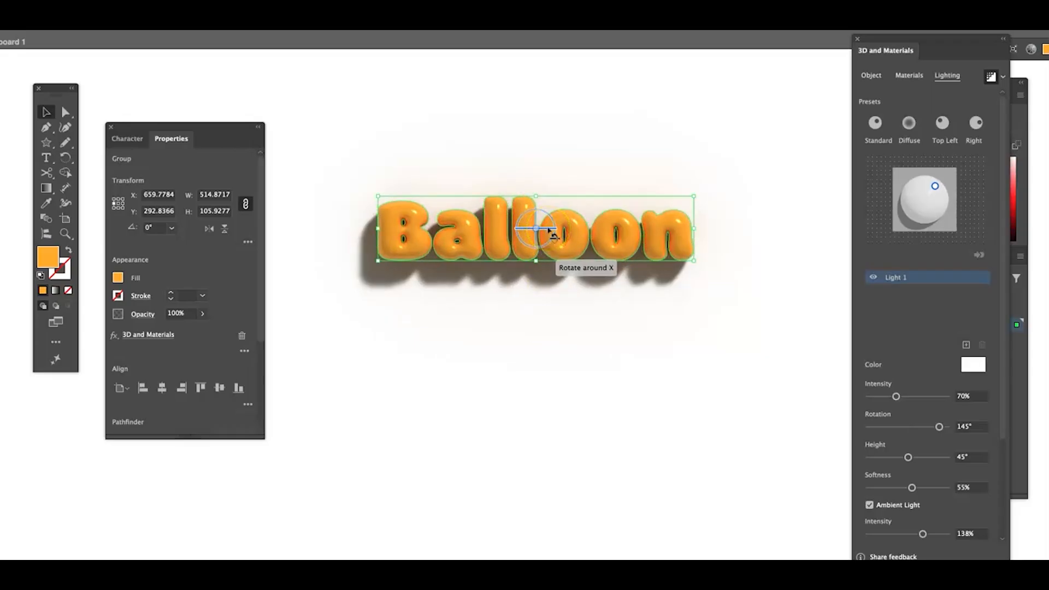
{"action": "mouse_move", "coordinate": [549, 229]}
{"action": "left_mouse_down"}
{"action": "mouse_move", "coordinate": [550, 210]}
{"action": "mouse_move", "coordinate": [533, 254]}
{"action": "mouse_move", "coordinate": [539, 209]}
{"action": "mouse_move", "coordinate": [540, 226]}
{"action": "left_mouse_up"}
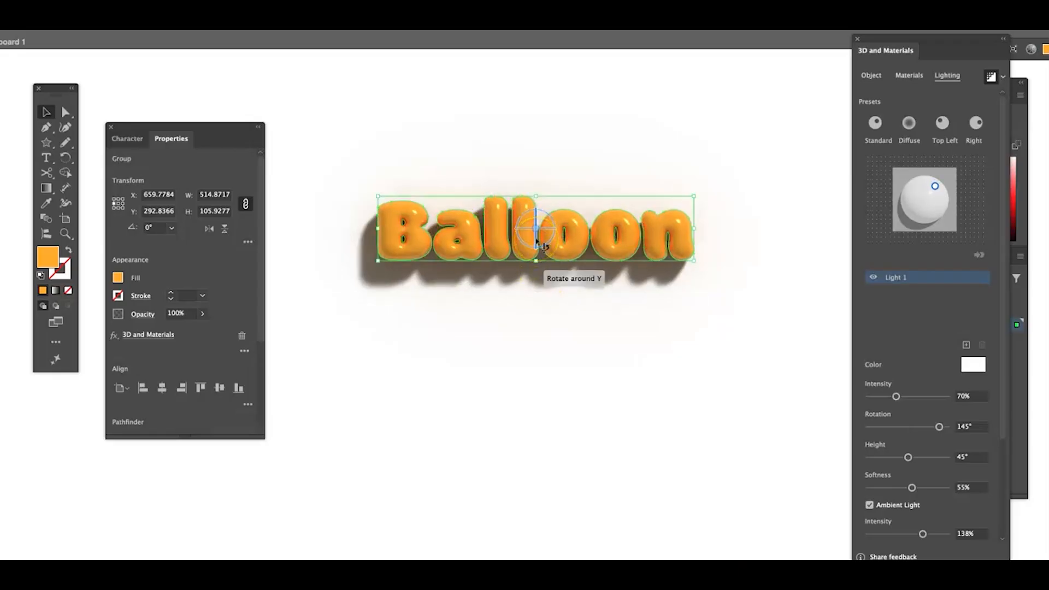
{"action": "left_click_drag", "start_coordinate": [543, 247], "coordinate": [532, 269]}
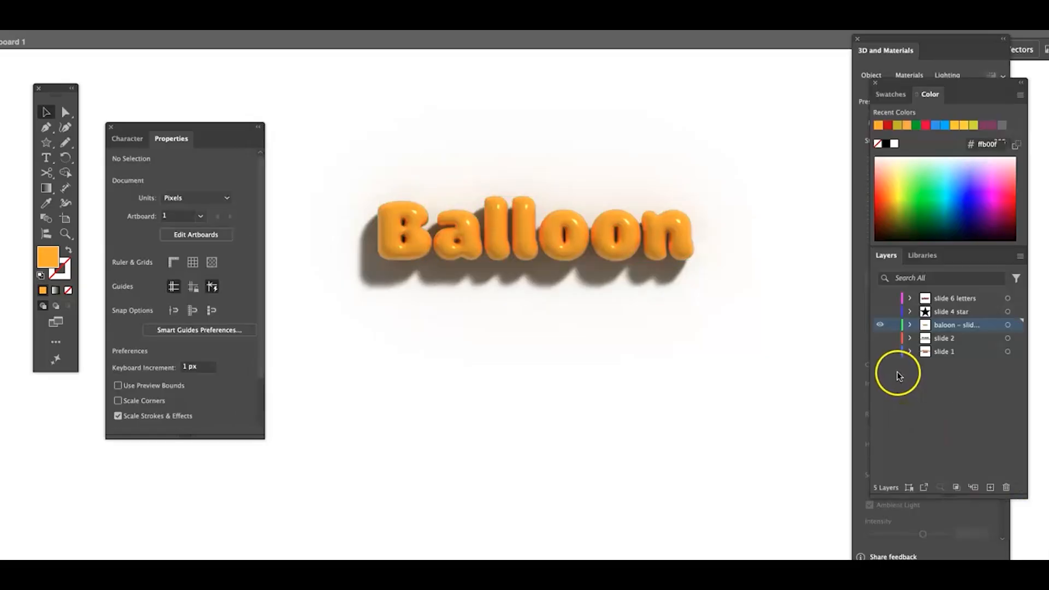
- Show the slide 4 star layer and make it the active layer
{"action": "left_click", "coordinate": [878, 311]}
{"action": "left_click", "coordinate": [934, 311]}
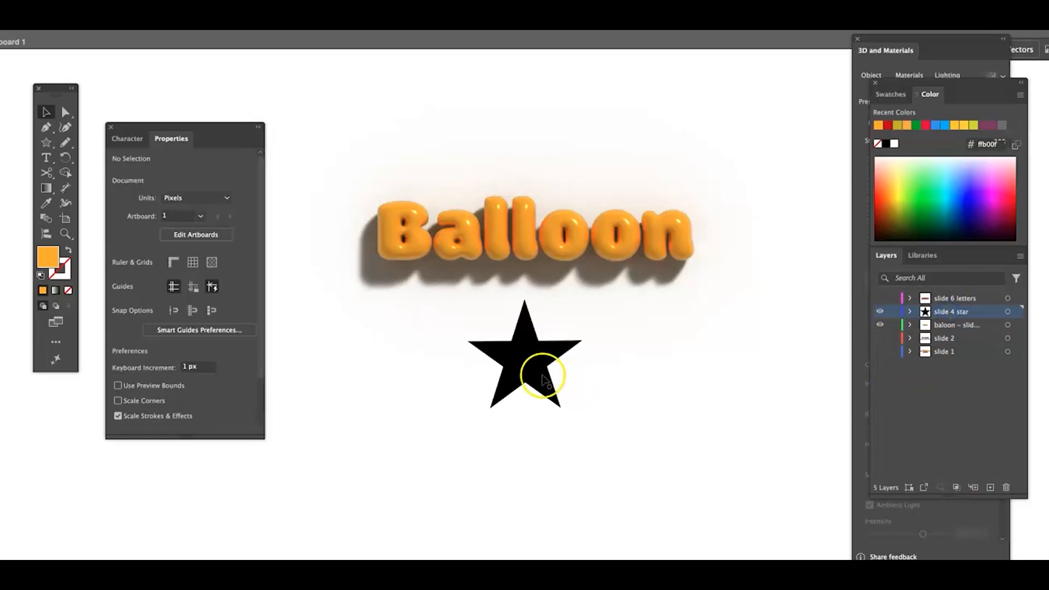
- Move the black star slightly left and down and fill it with red c90005, leaving it deselected
{"action": "mouse_move", "coordinate": [532, 346]}
{"action": "left_mouse_down"}
{"action": "mouse_move", "coordinate": [526, 369]}
{"action": "mouse_move", "coordinate": [517, 354]}
{"action": "left_mouse_up"}
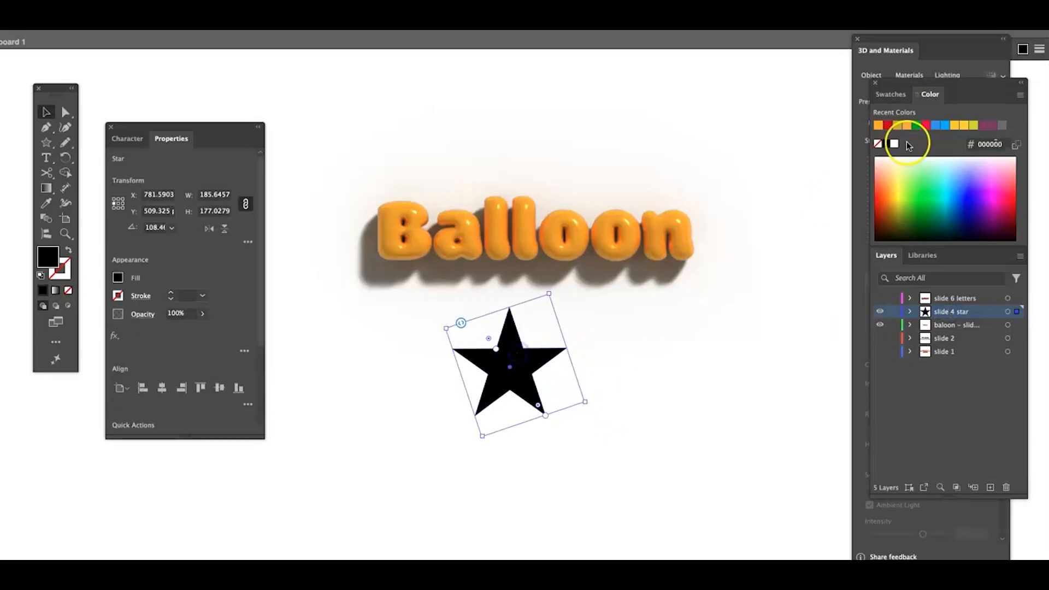
{"action": "left_click", "coordinate": [888, 126]}
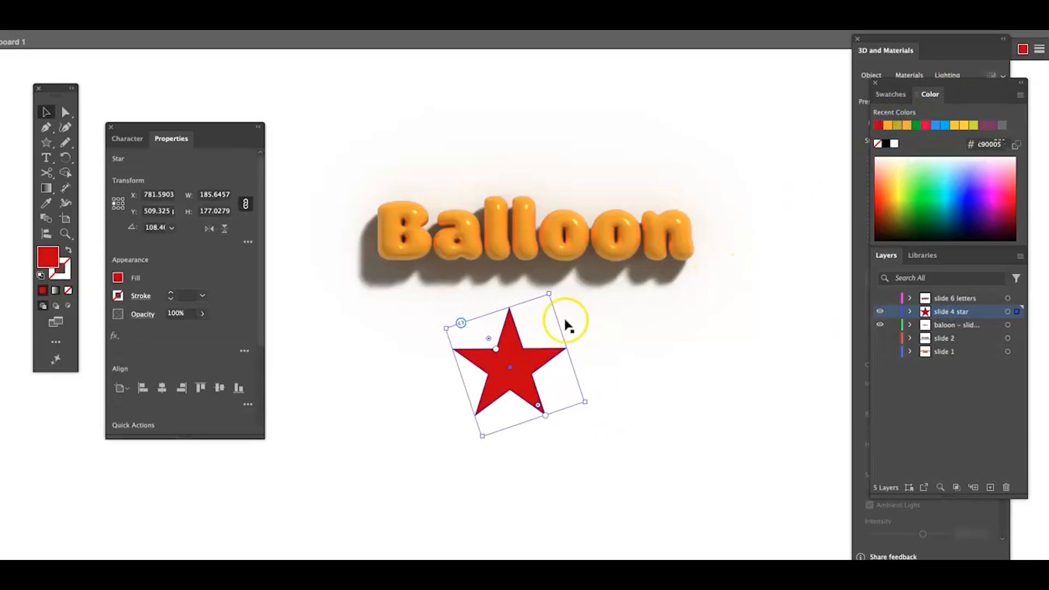
{"action": "left_click", "coordinate": [382, 349]}
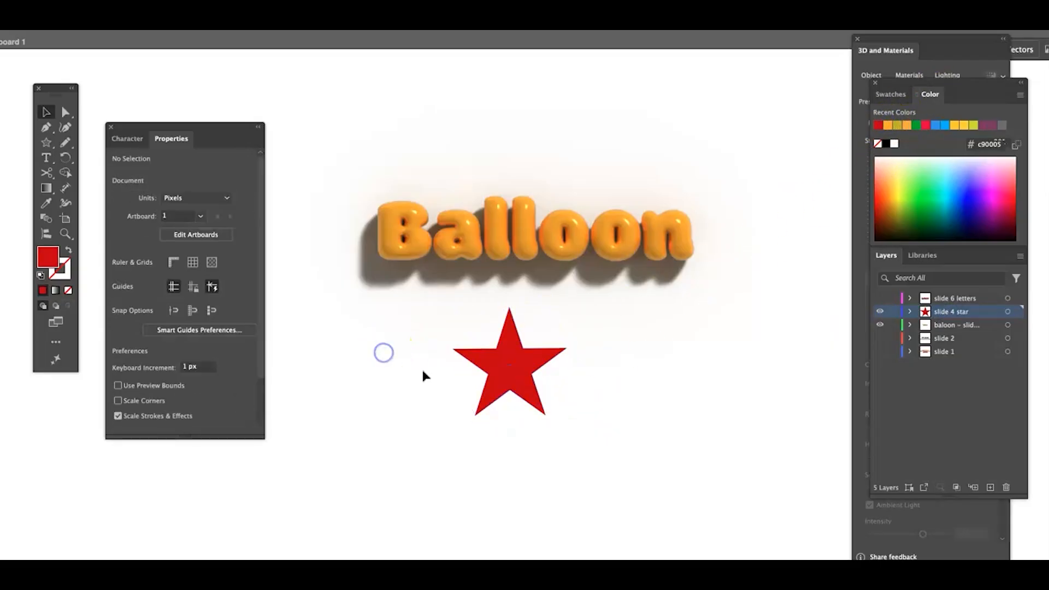
- Try to expand the red star shape
{"action": "left_click", "coordinate": [511, 362]}
{"action": "key", "text": "ctrl+shift+b"}
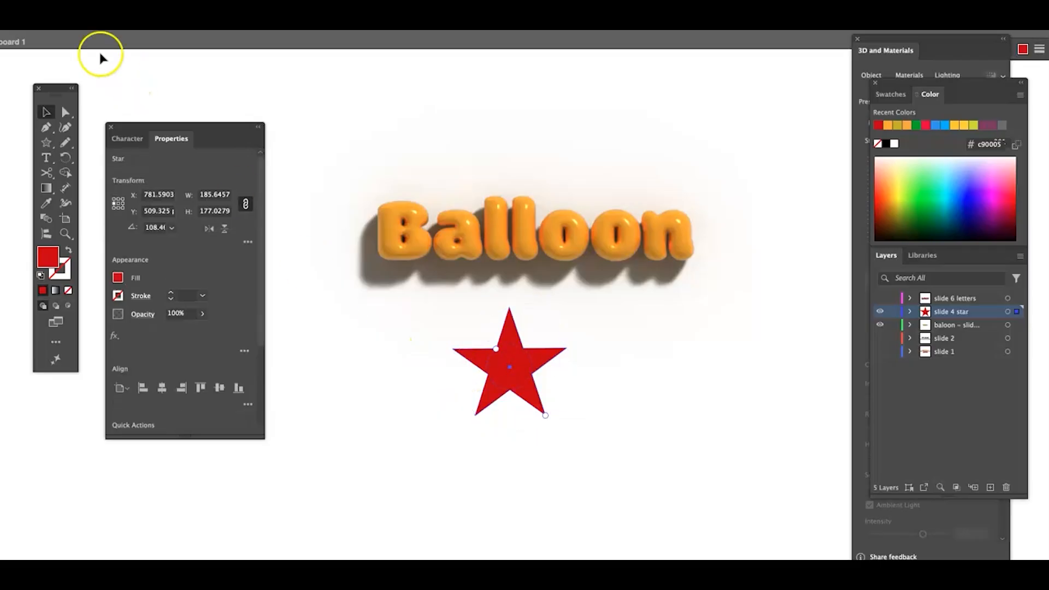
{"action": "left_click", "coordinate": [41, 31]}
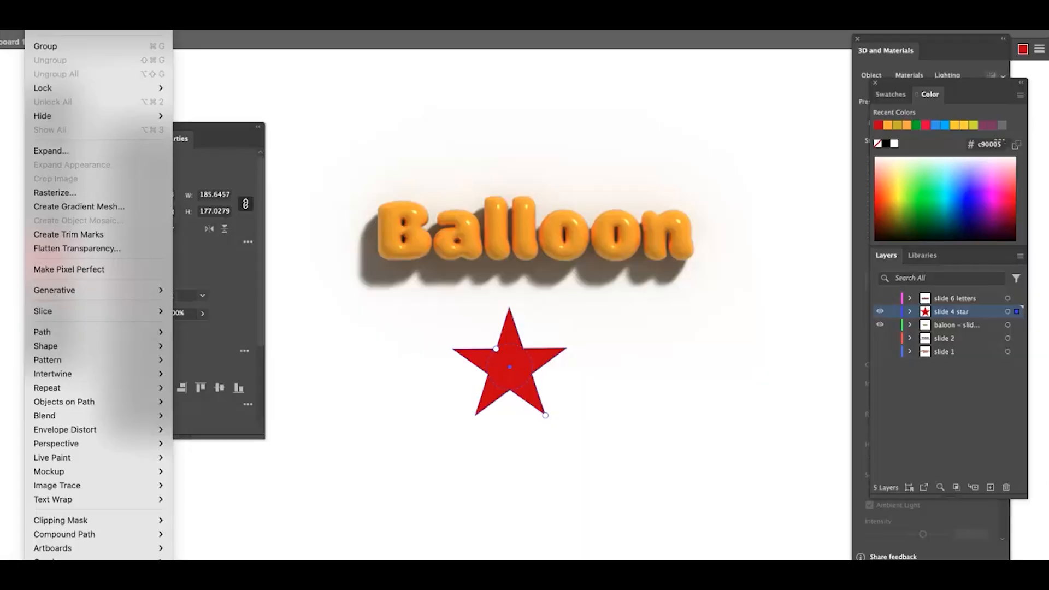
{"action": "left_click", "coordinate": [81, 152]}
{"action": "left_click", "coordinate": [550, 488]}
- Smooth the red star's path by 42% to round its corners
{"action": "left_click", "coordinate": [512, 375]}
{"action": "right_click", "coordinate": [512, 371]}
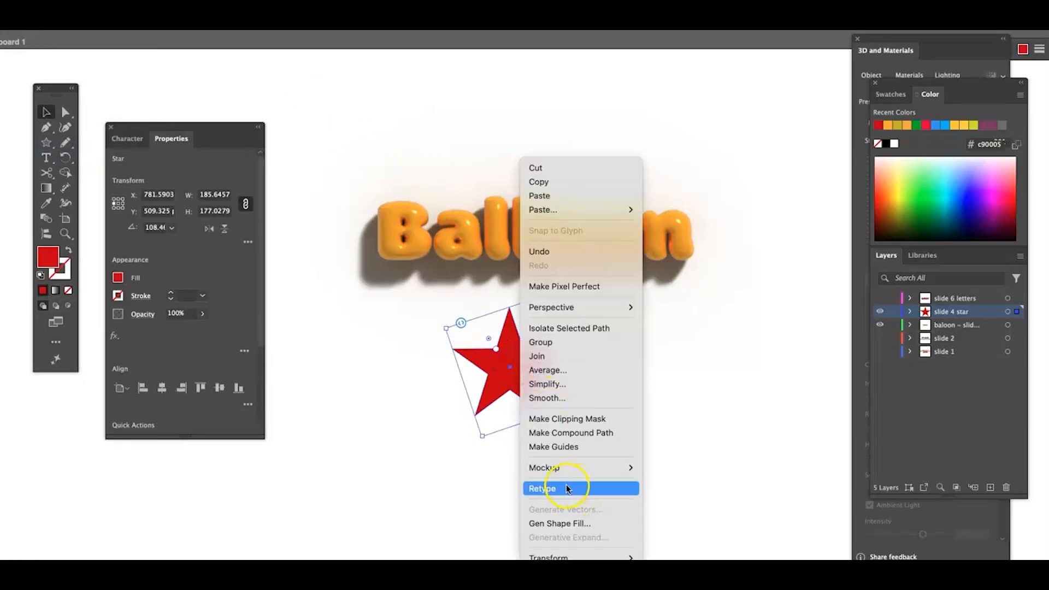
{"action": "left_click", "coordinate": [563, 398]}
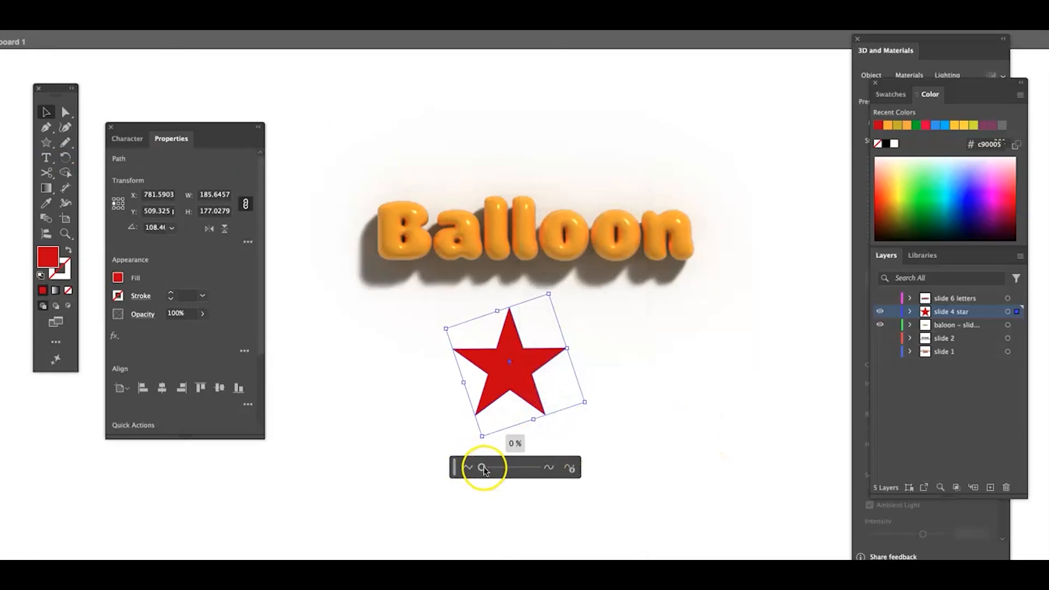
{"action": "left_click_drag", "start_coordinate": [499, 468], "coordinate": [505, 467]}
{"action": "left_click", "coordinate": [462, 464]}
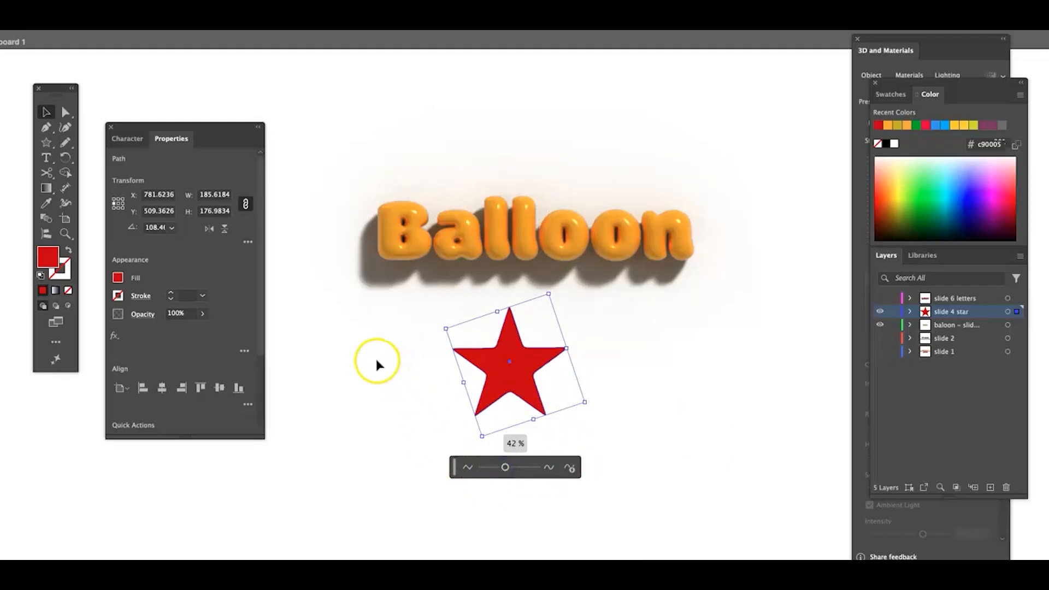
- Apply the 3D Inflate effect to the smoothed red star
{"action": "left_click", "coordinate": [156, 2]}
{"action": "mouse_move", "coordinate": [204, 55]}
{"action": "left_click", "coordinate": [373, 84]}
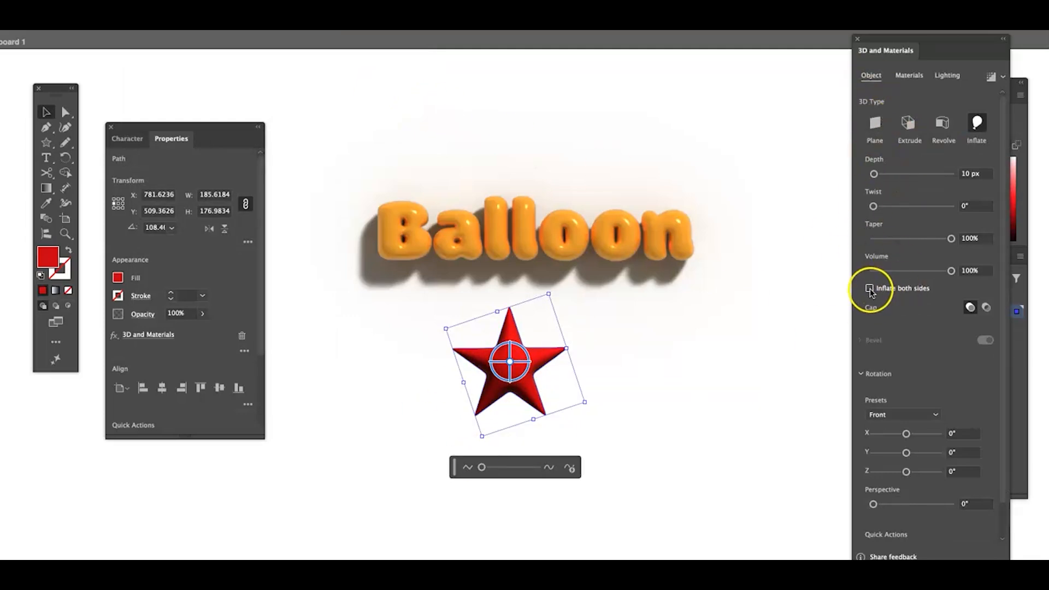
- Set the inflated star's material roughness to 0.1 and metallic to 0.2
{"action": "left_click", "coordinate": [909, 75]}
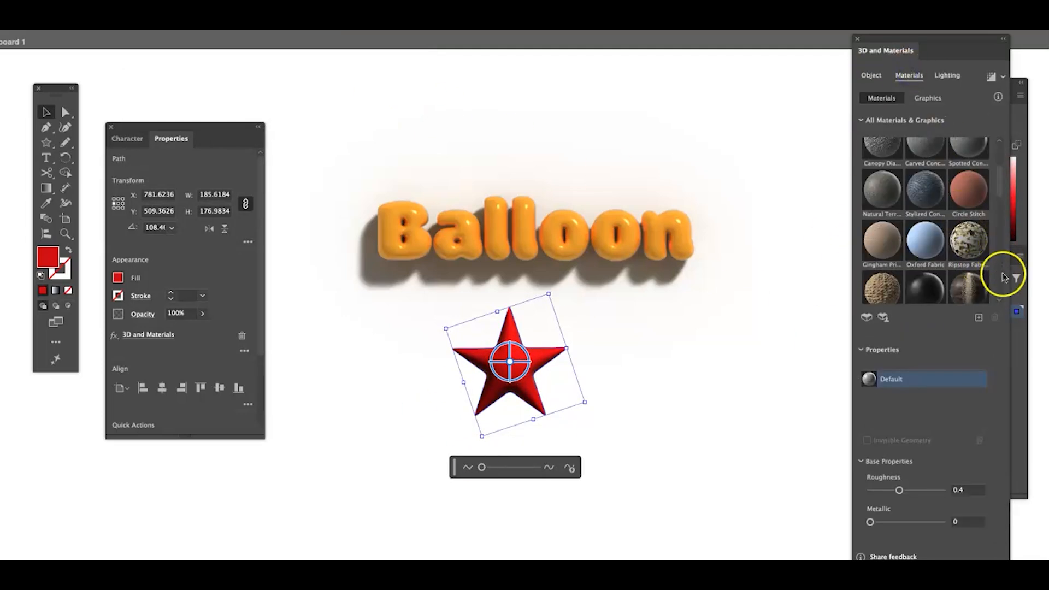
{"action": "left_click", "coordinate": [957, 489]}
{"action": "type", "text": "0.1"}
{"action": "left_click", "coordinate": [966, 522]}
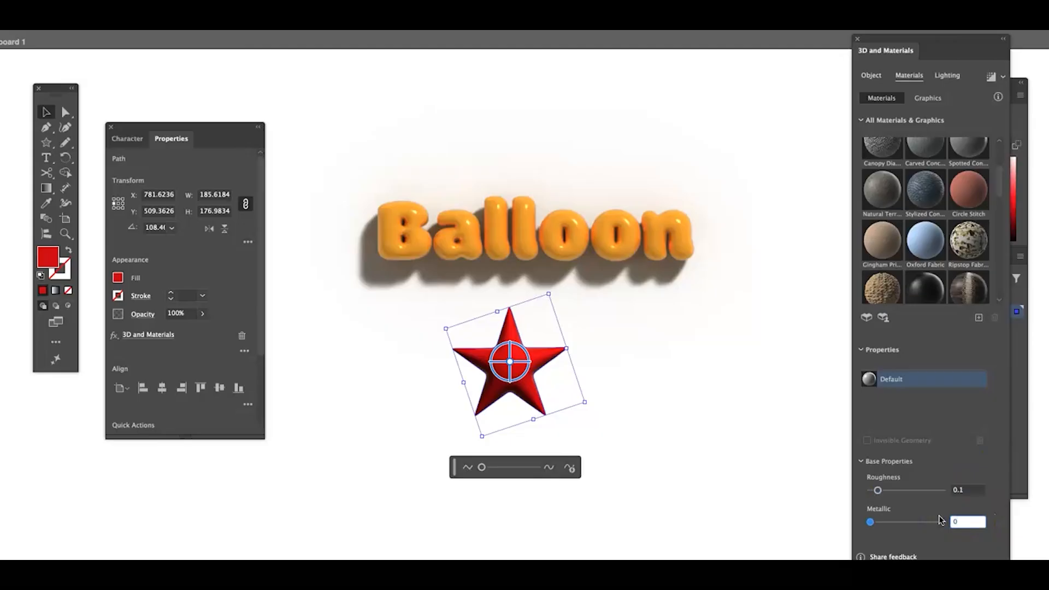
{"action": "type", "text": "0.45"}
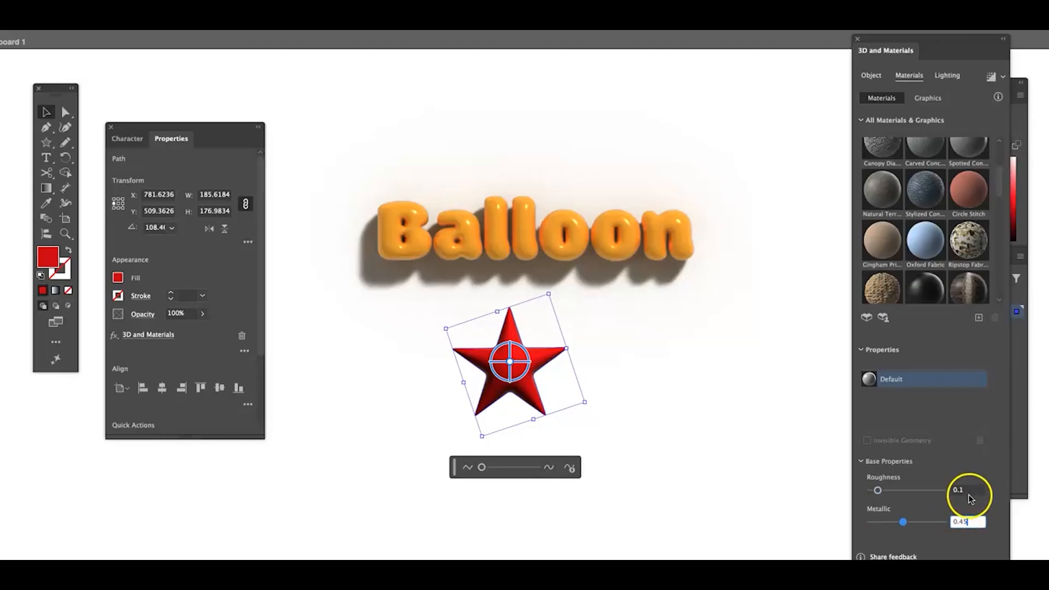
{"action": "left_click", "coordinate": [971, 489]}
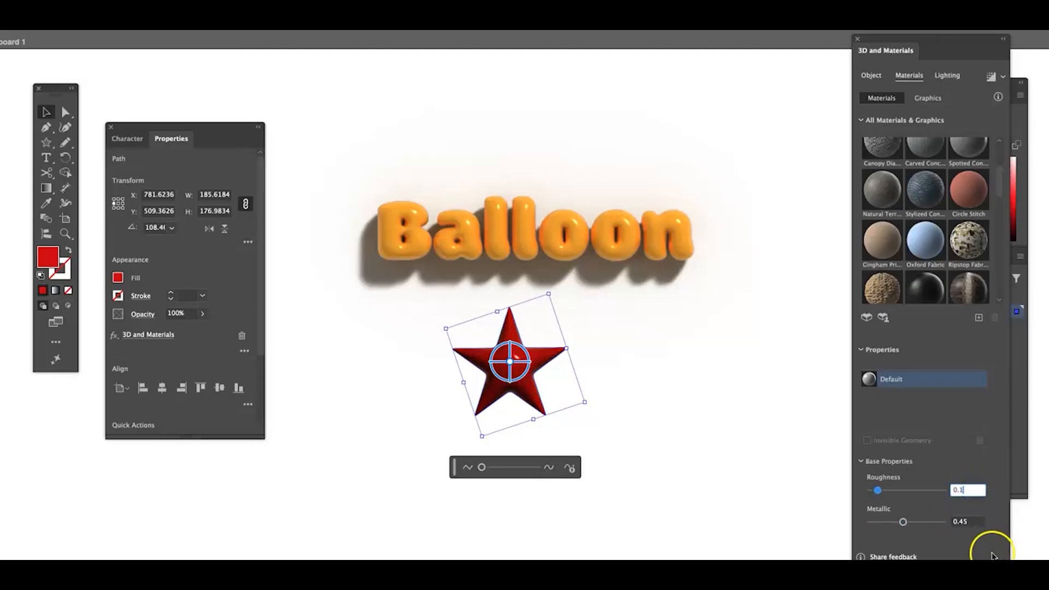
{"action": "left_click", "coordinate": [965, 522]}
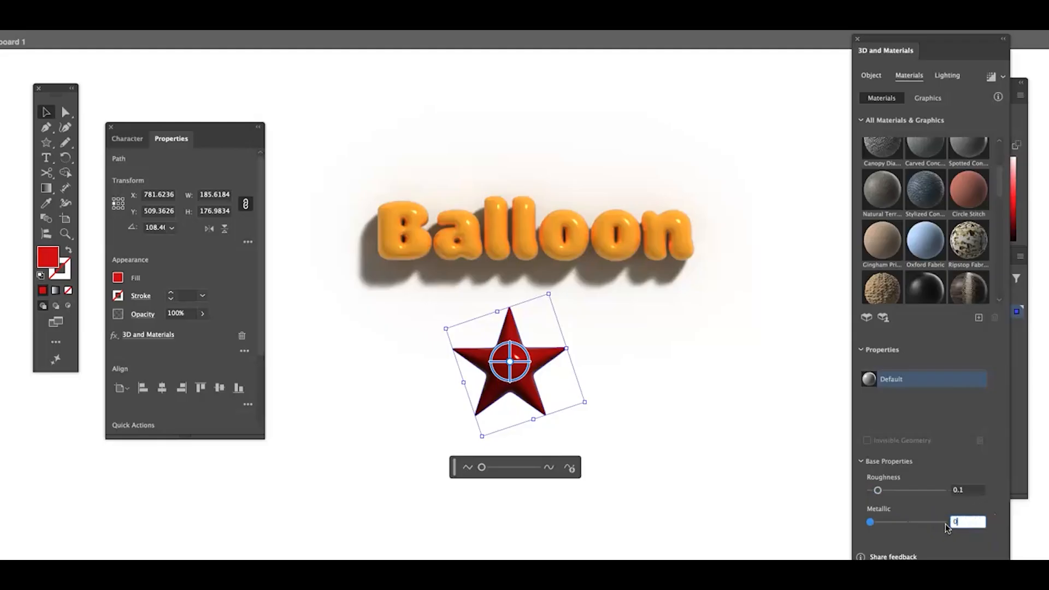
{"action": "type", "text": "0.2"}
{"action": "left_click", "coordinate": [969, 490]}
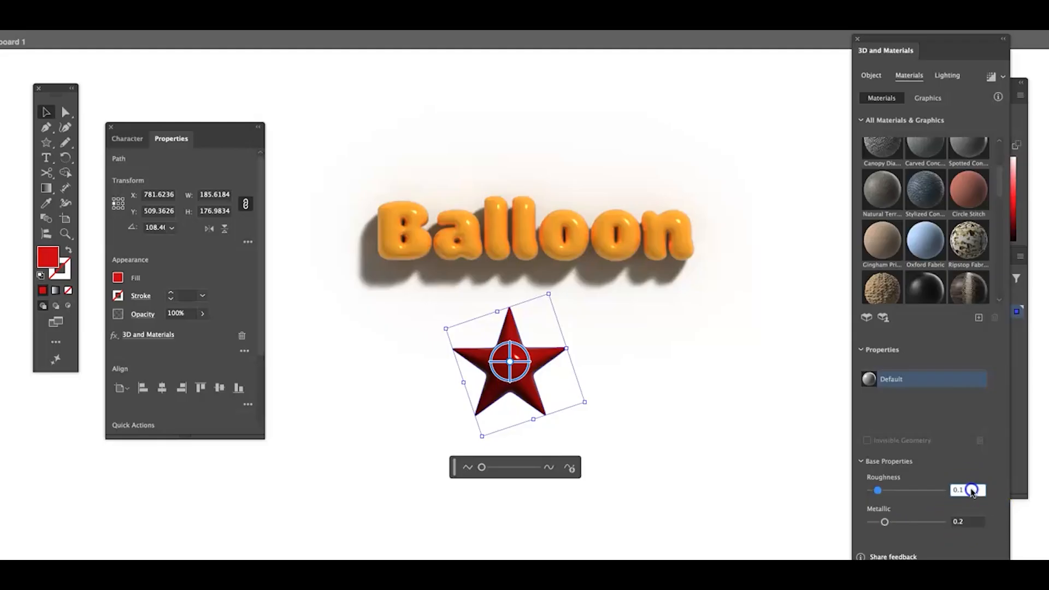
- Set the star's light softness to 55% and the ambient light intensity to 138%
{"action": "left_click", "coordinate": [950, 75]}
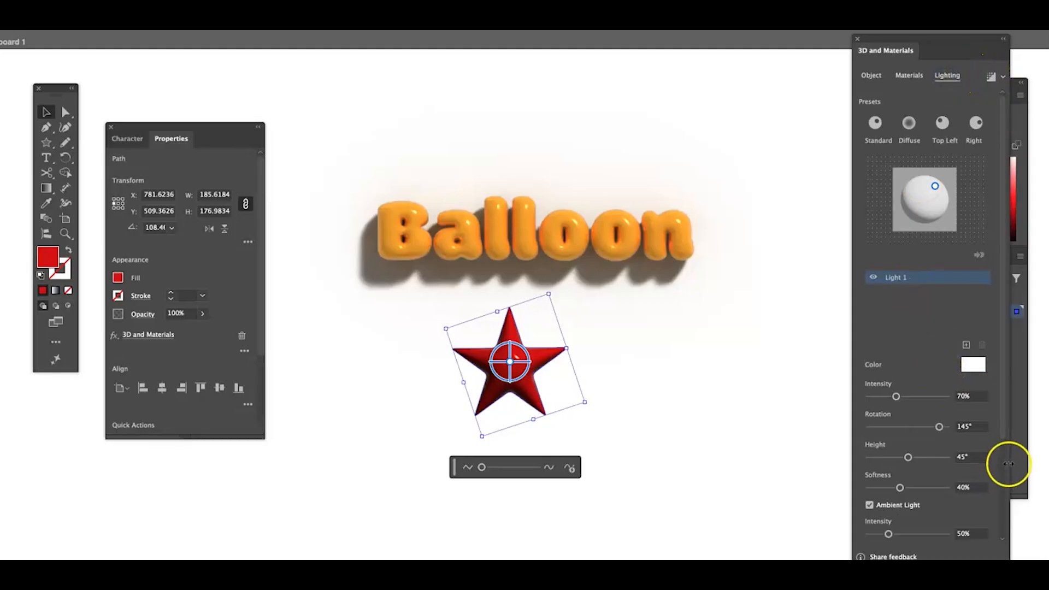
{"action": "scroll", "coordinate": [994, 465], "scroll_direction": "down", "scroll_amount": 5}
{"action": "left_click", "coordinate": [972, 363]}
{"action": "type", "text": "55"}
{"action": "key", "text": "Return"}
{"action": "left_click", "coordinate": [968, 410]}
{"action": "type", "text": "13"}
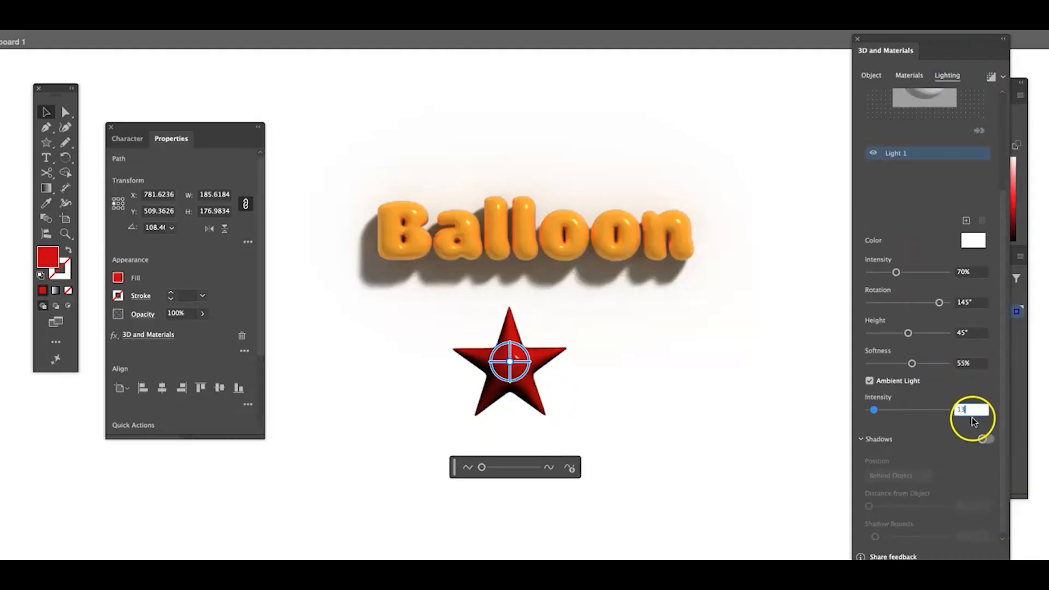
{"action": "type", "text": "8"}
{"action": "key", "text": "Return"}
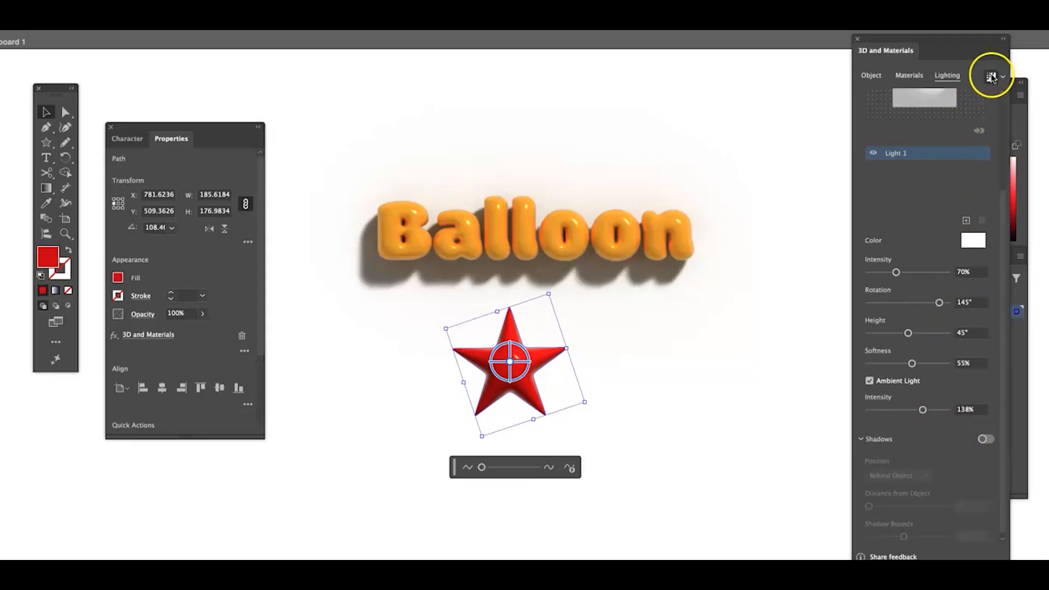
- Render the inflated star with ray tracing and place it beneath the left part of the word Balloon, tilted freely in 3D
{"action": "left_click", "coordinate": [623, 428]}
{"action": "left_click_drag", "start_coordinate": [507, 362], "coordinate": [436, 364]}
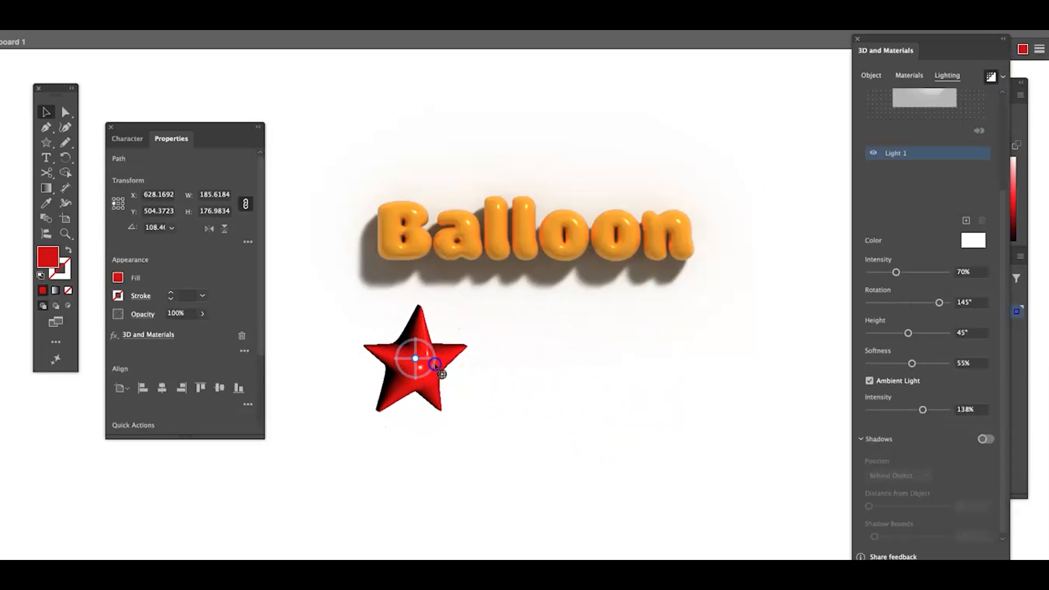
{"action": "left_click", "coordinate": [528, 434]}
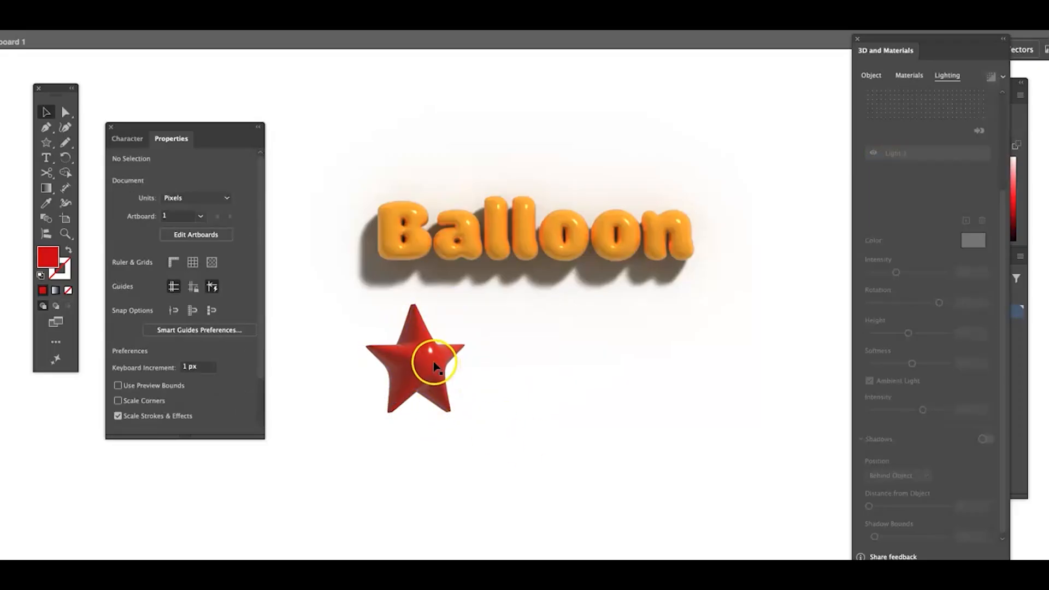
- Rotate the star in 3D to face almost straight forward and move it above the right end of the word Balloon
{"action": "left_click", "coordinate": [416, 358]}
{"action": "left_click", "coordinate": [498, 440]}
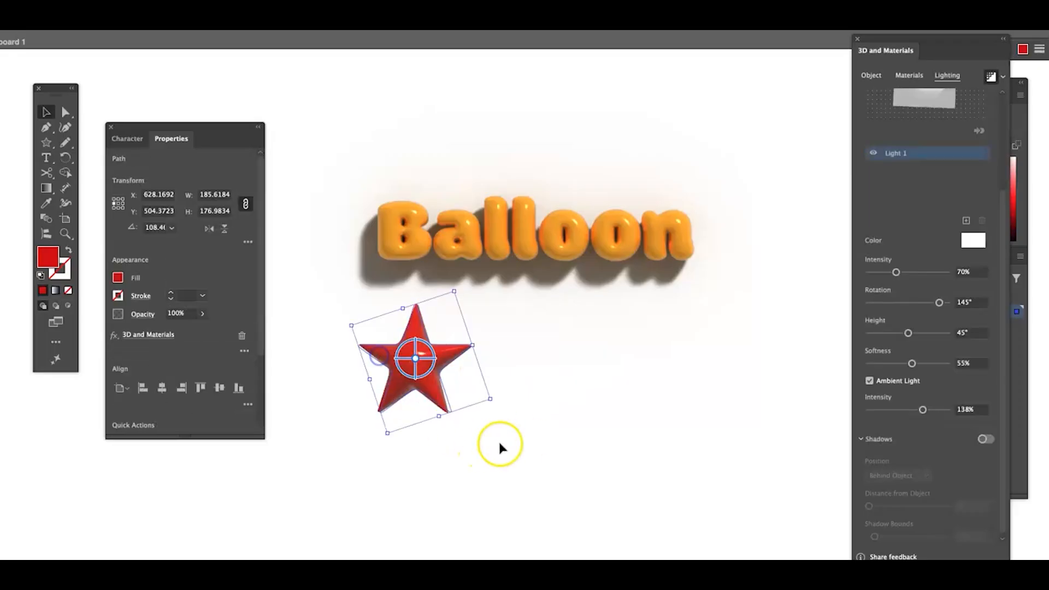
{"action": "left_click", "coordinate": [404, 355]}
{"action": "left_click_drag", "start_coordinate": [409, 363], "coordinate": [710, 148]}
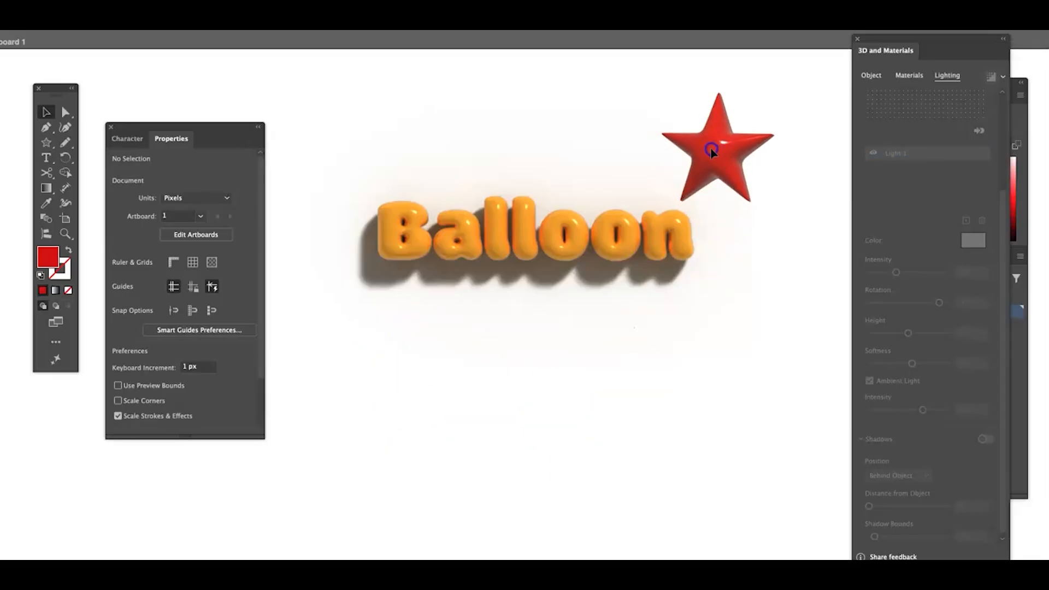
- Show the slide 6 letters layer, then move the star to the right of the word Letters and deselect it
{"action": "left_click", "coordinate": [1021, 431]}
{"action": "left_click", "coordinate": [881, 298]}
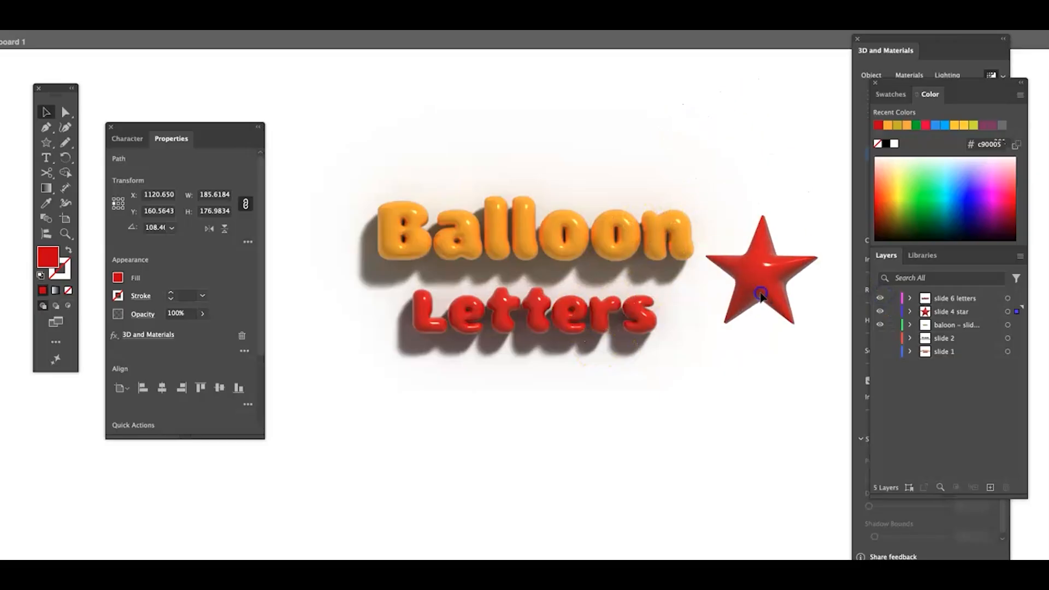
{"action": "left_click", "coordinate": [761, 295]}
{"action": "left_click", "coordinate": [762, 424]}
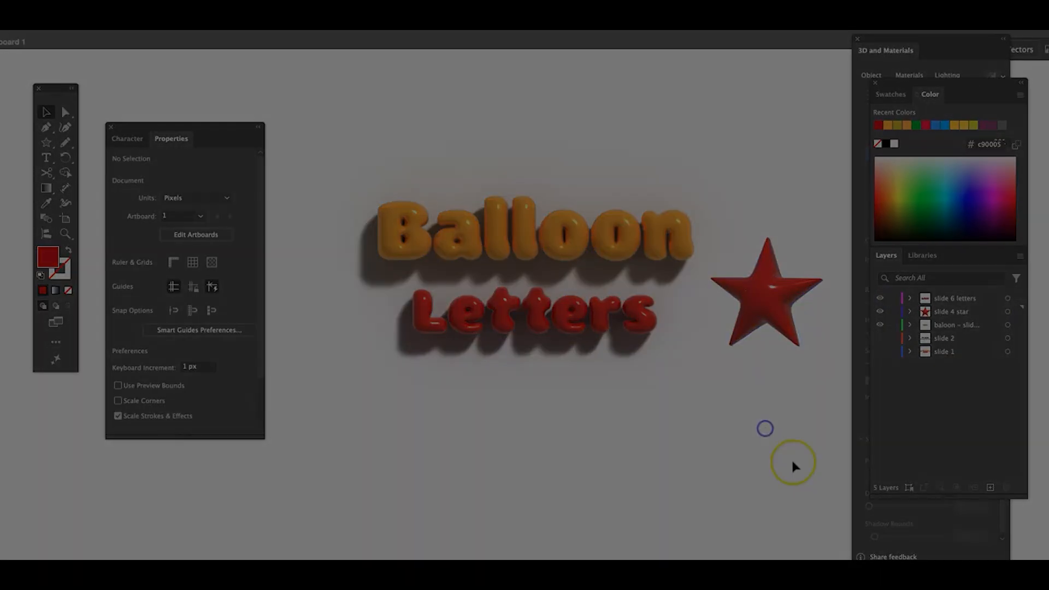